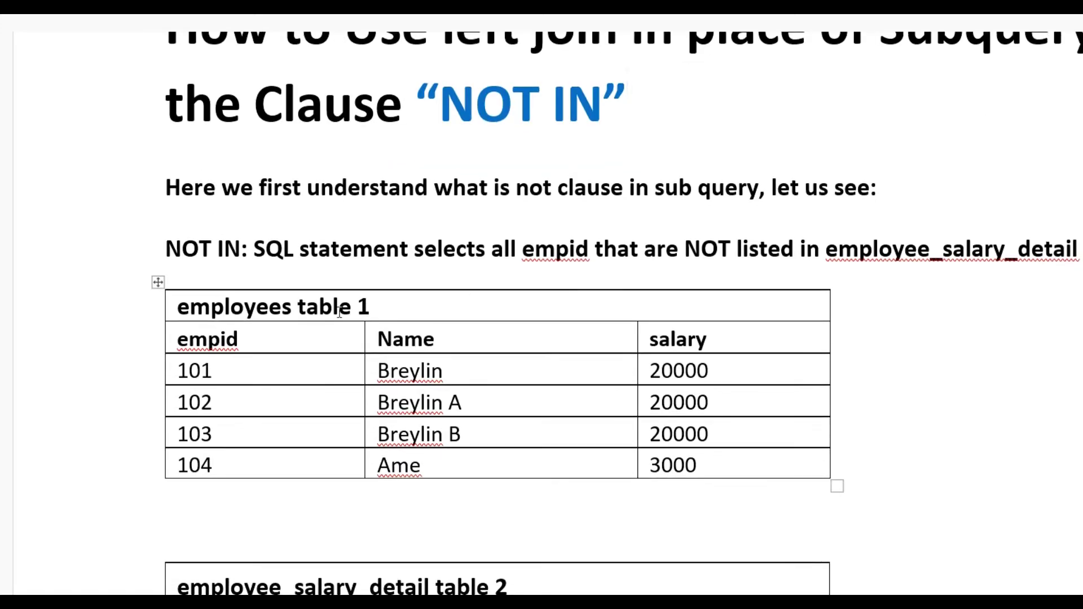
scroll(339, 315, down, 1)
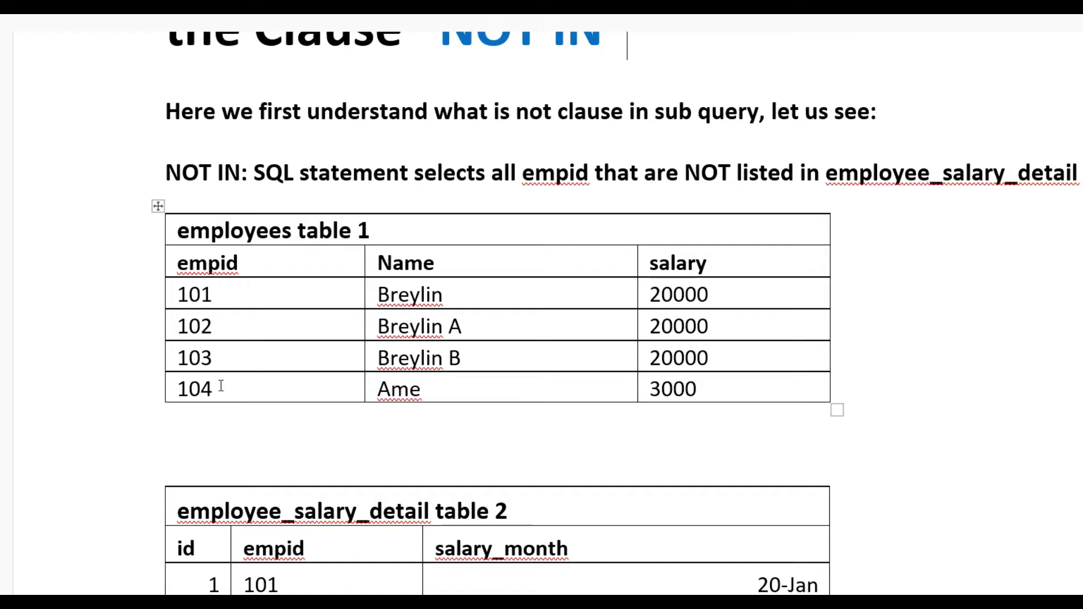
scroll(220, 386, down, 1)
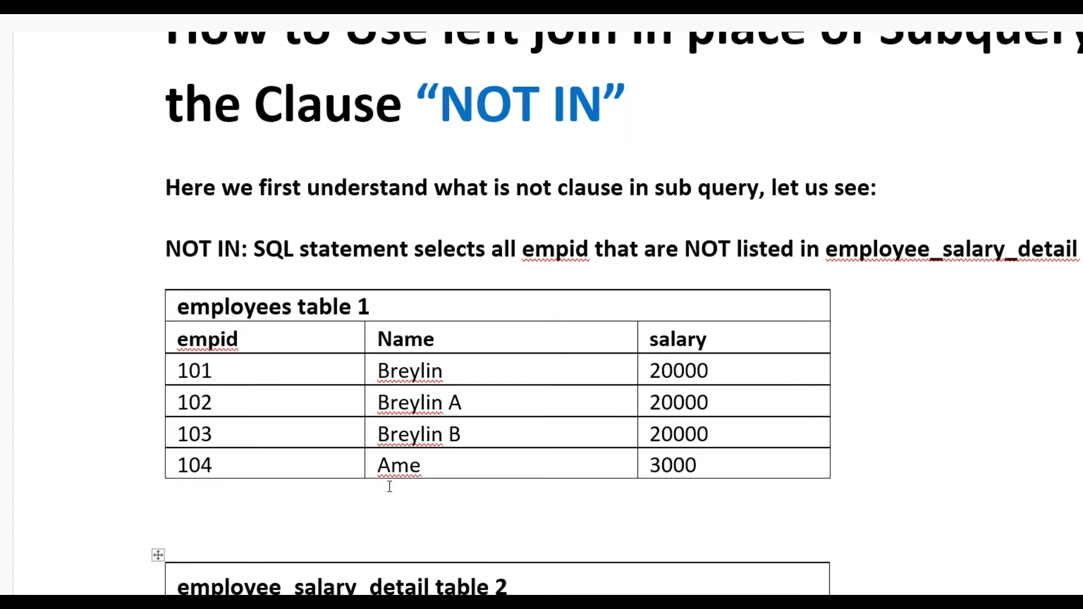
scroll(400, 468, down, 2)
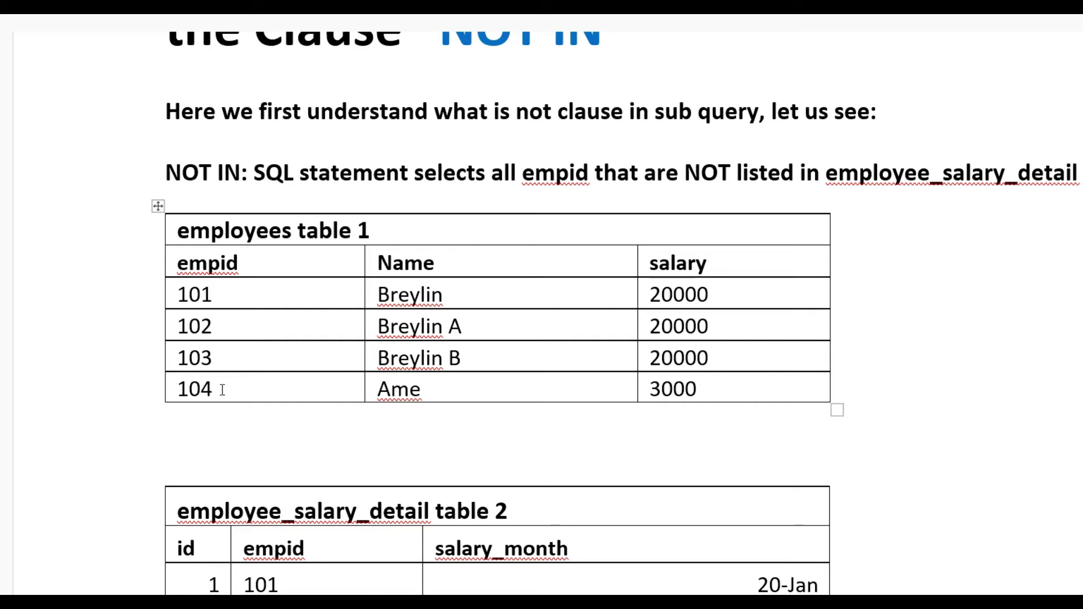
scroll(221, 356, up, 2)
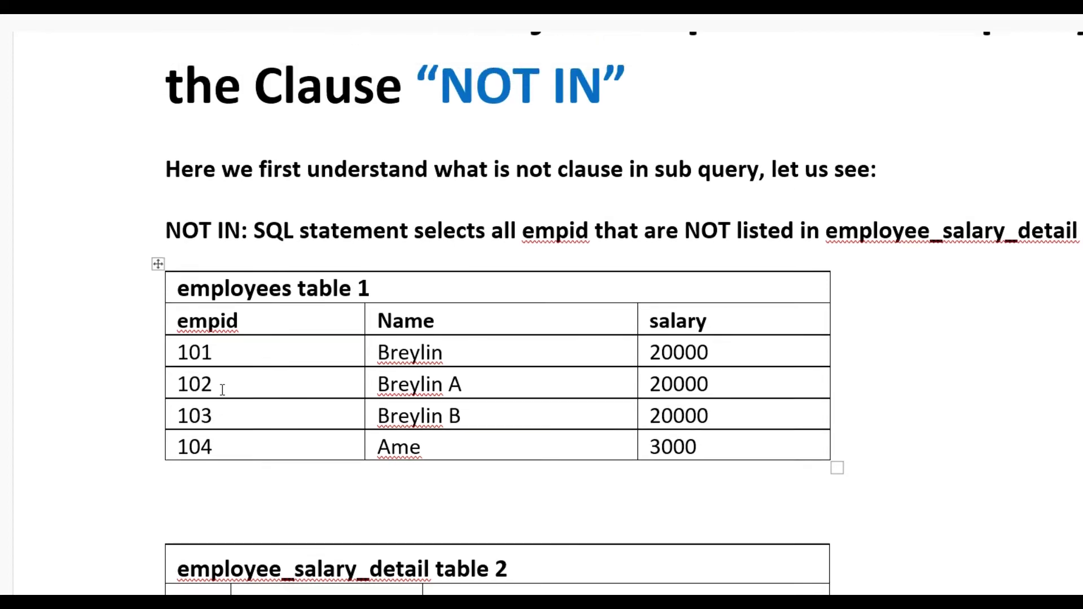
scroll(255, 321, up, 1)
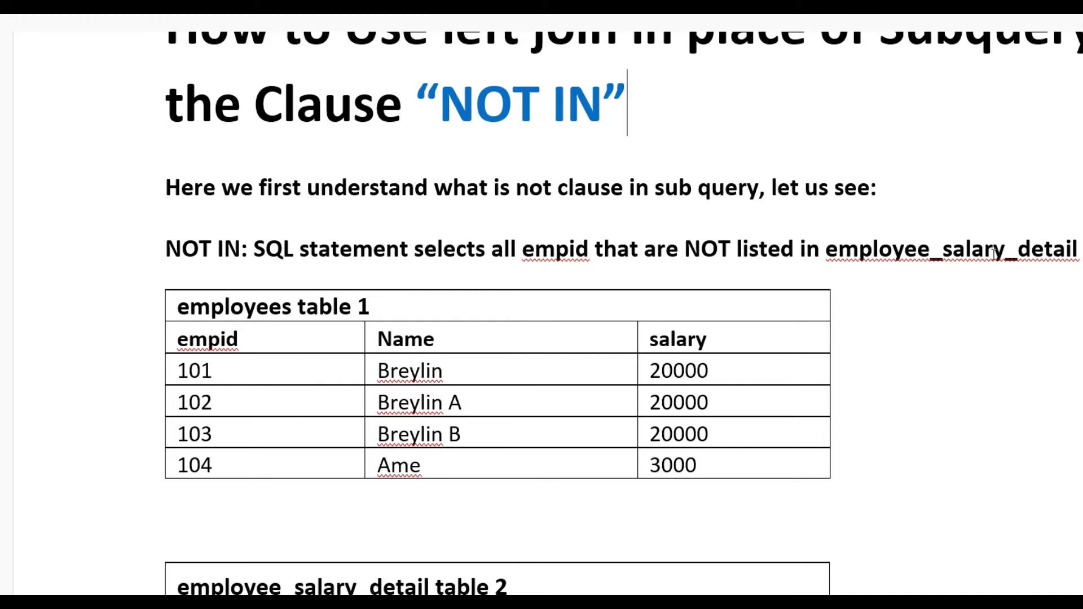
scroll(505, 471, down, 4)
scroll(505, 470, down, 1)
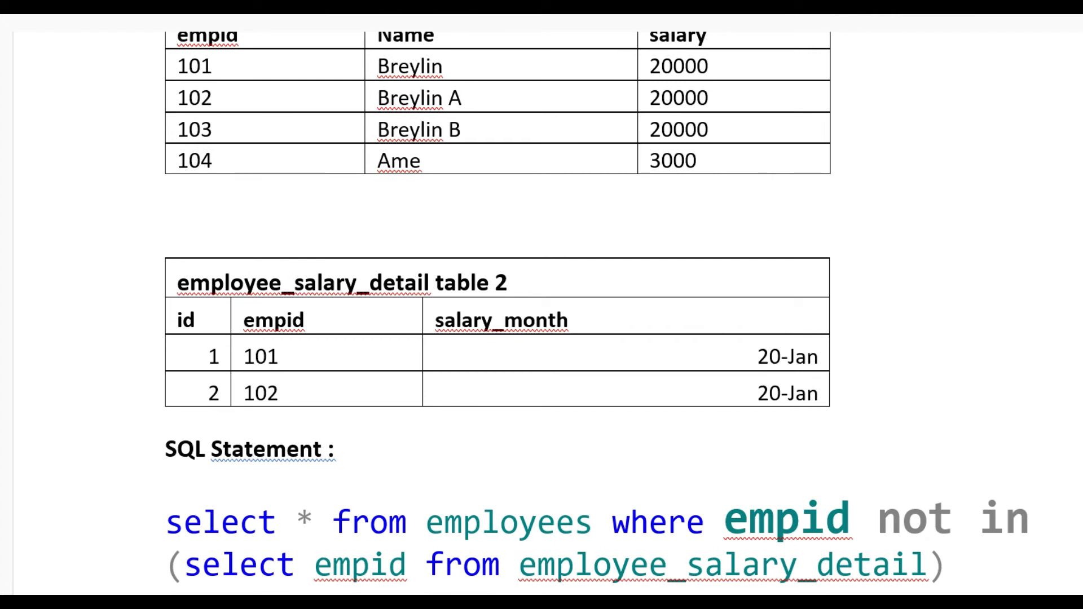
Step: Switch from the Word tutorial to the SQL Server Management Studio query window
key(alt+Tab)
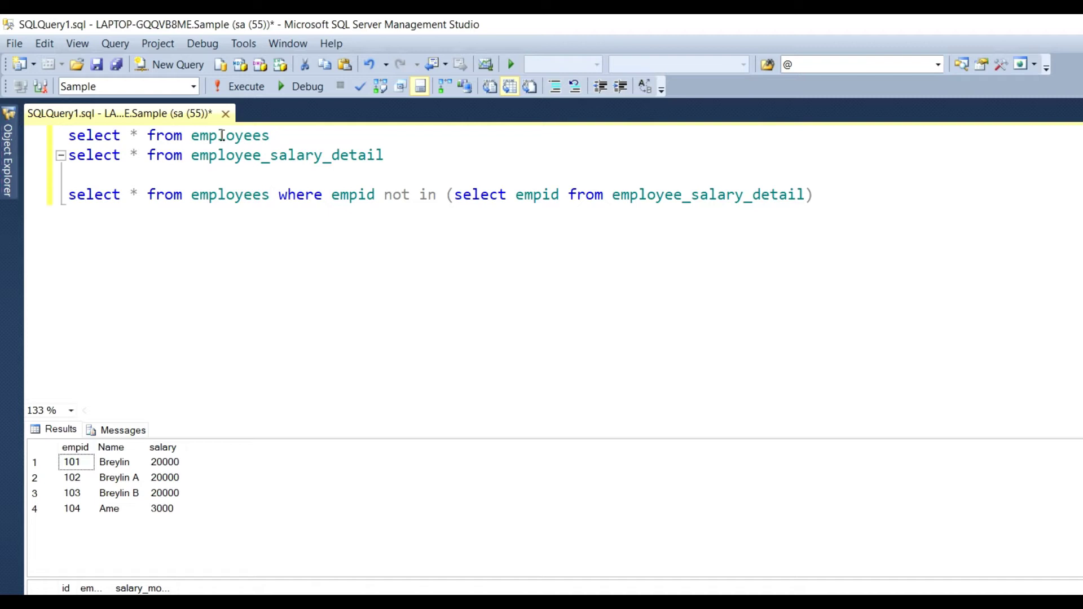
Step: Run the employees and employee_salary_detail SELECTs, then autofit the salary_month column
mouse_move(229, 136)
click(251, 135)
drag(386, 156, 60, 131)
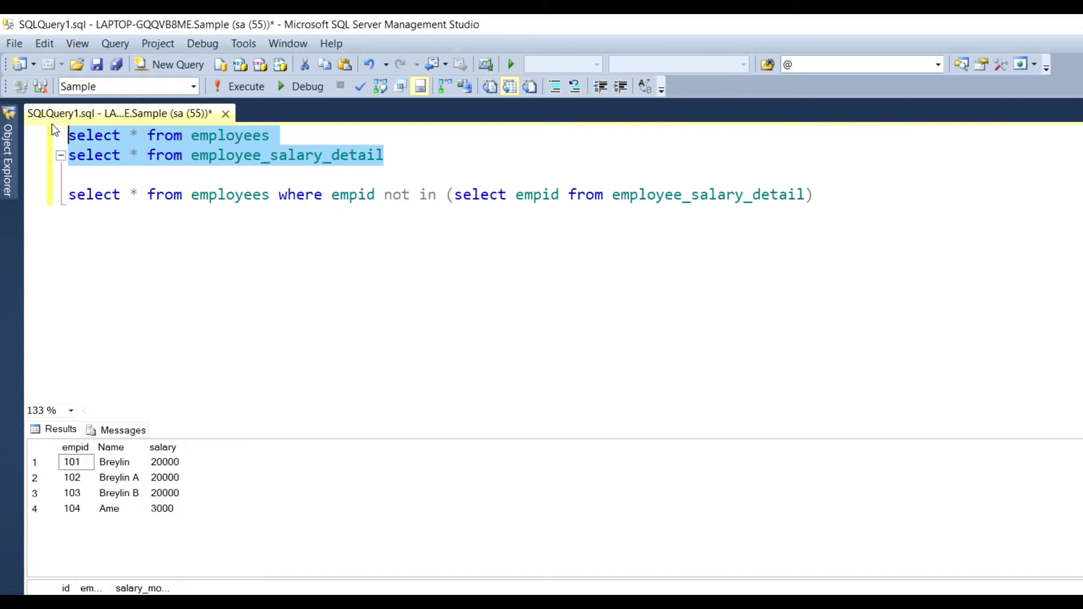
click(245, 87)
double_click(178, 588)
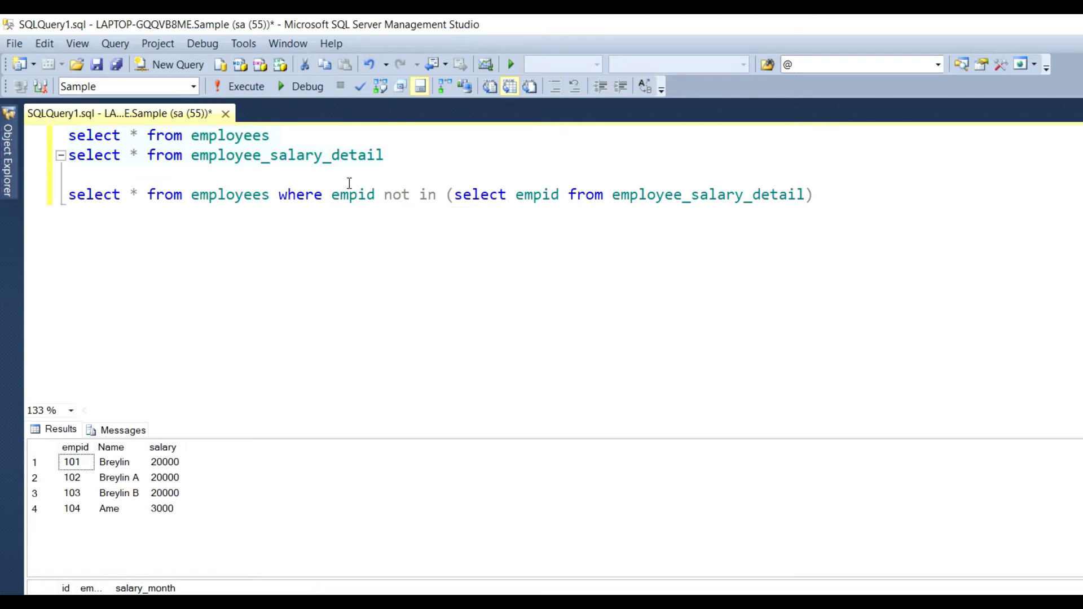
Step: Point out the NOT IN query's empid, NOT IN keywords and employee_salary_detail subquery
click(187, 440)
click(152, 218)
mouse_move(230, 196)
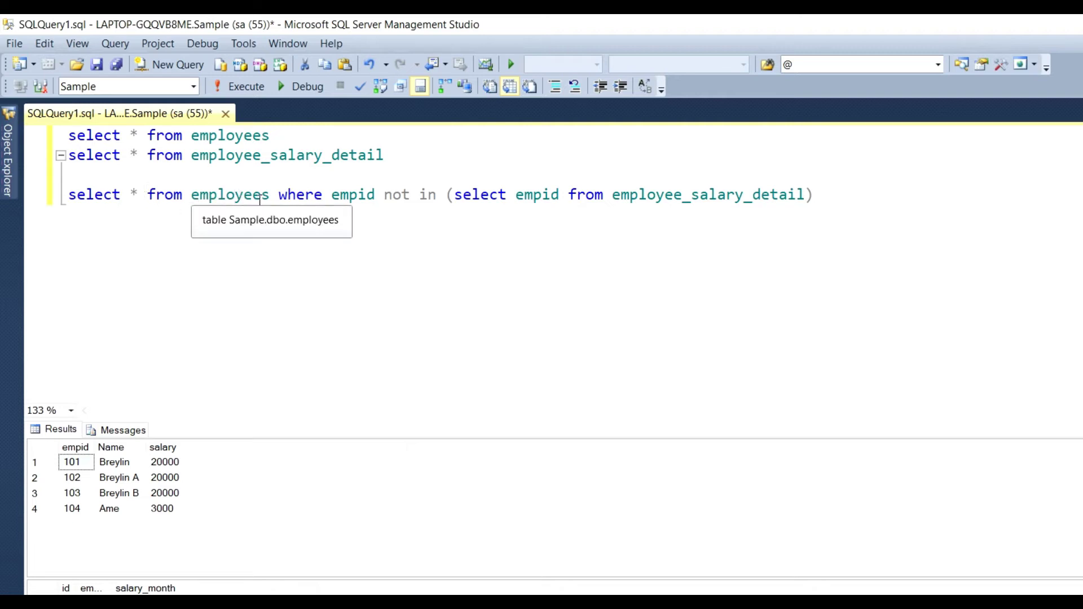
double_click(345, 199)
click(394, 195)
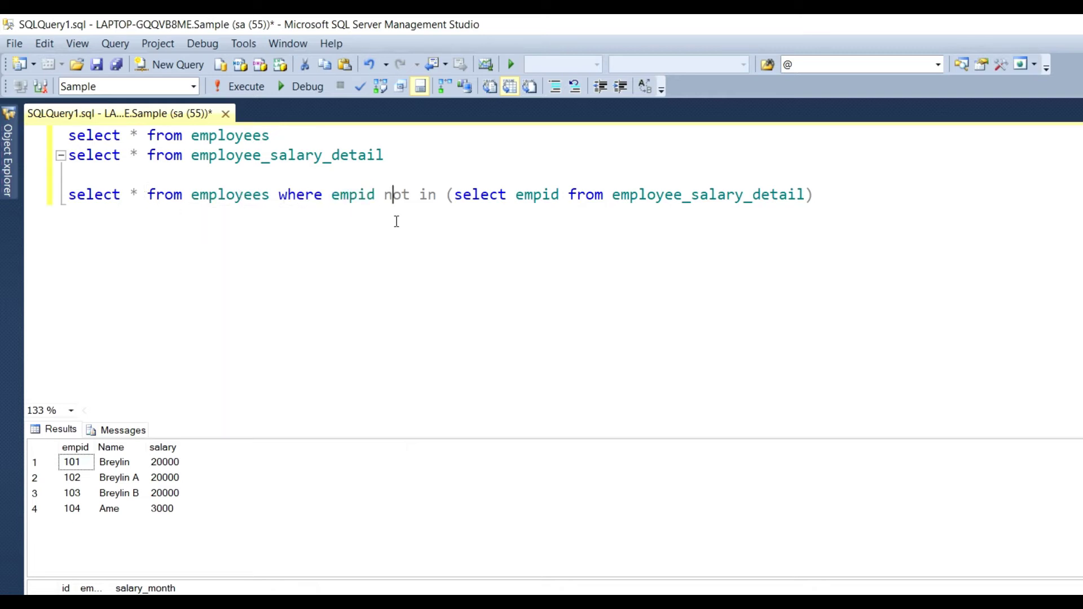
drag(383, 195, 445, 204)
click(464, 195)
double_click(663, 197)
click(508, 199)
Step: Execute the selected NOT IN query line, returning only employees 103 and 104
drag(820, 196, 63, 220)
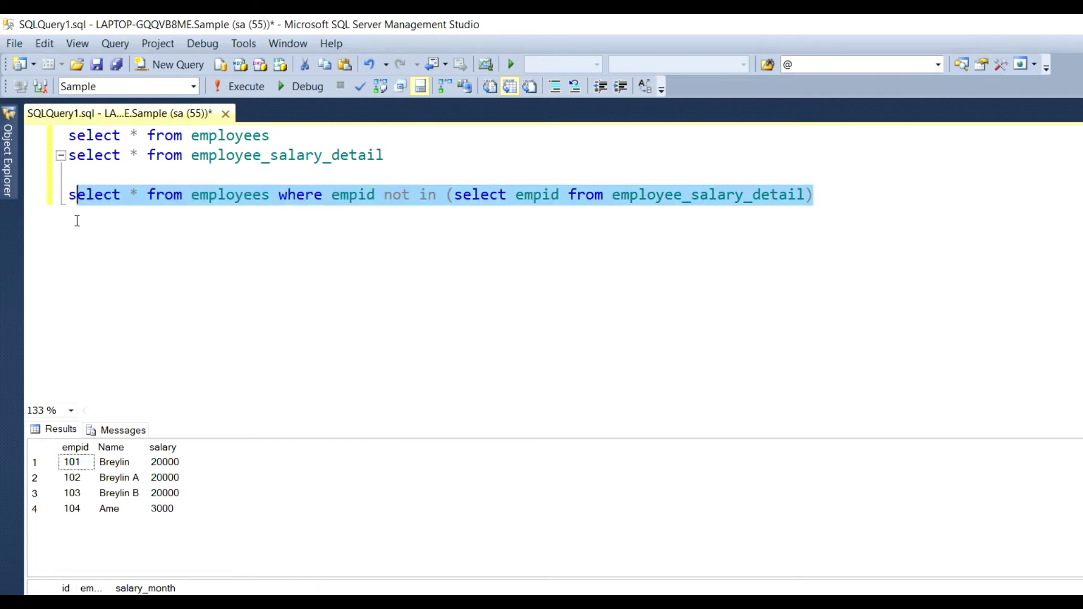
click(246, 85)
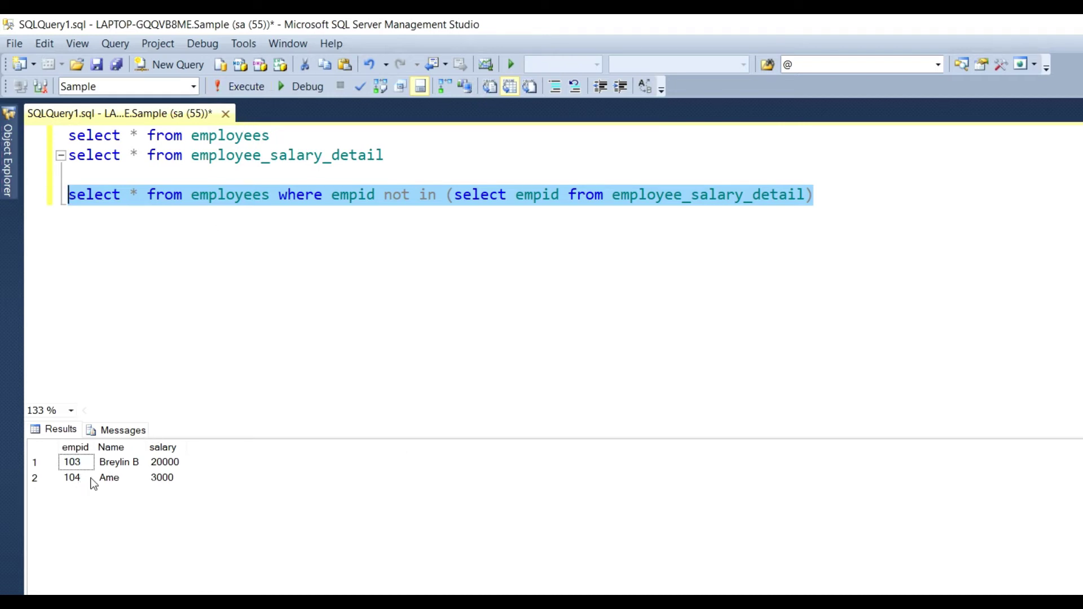
click(423, 297)
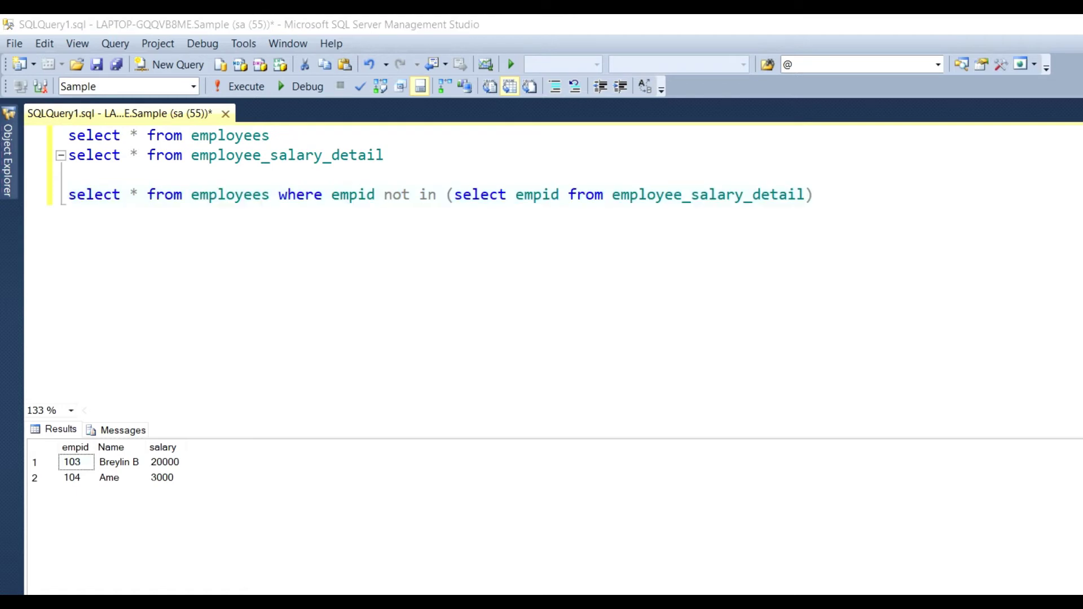
Step: Back in the Word tutorial, select the left join query text
key(alt+Tab)
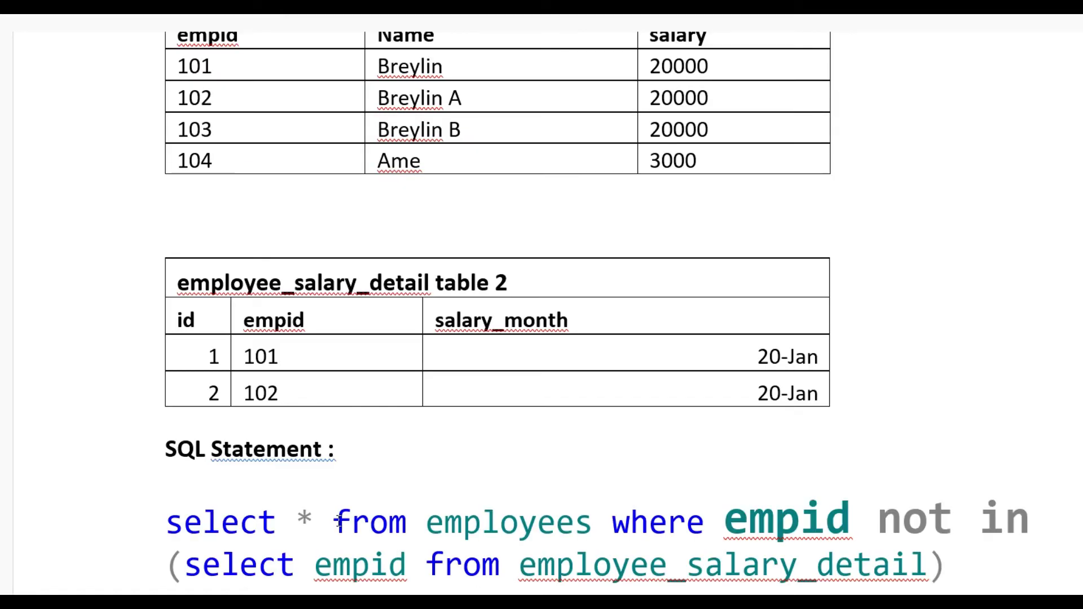
scroll(301, 528, down, 2)
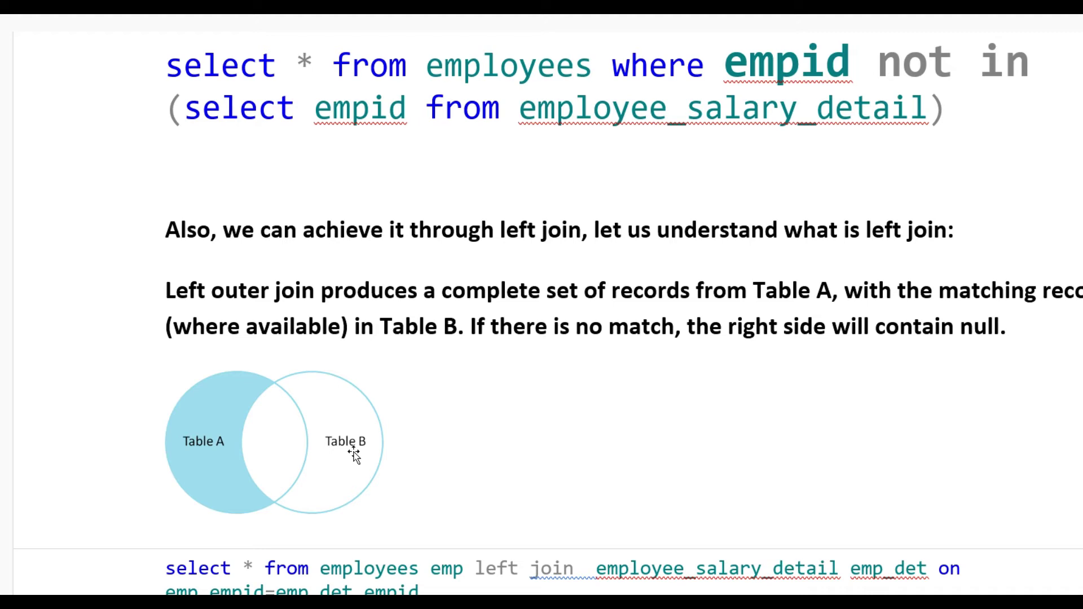
scroll(353, 451, down, 3)
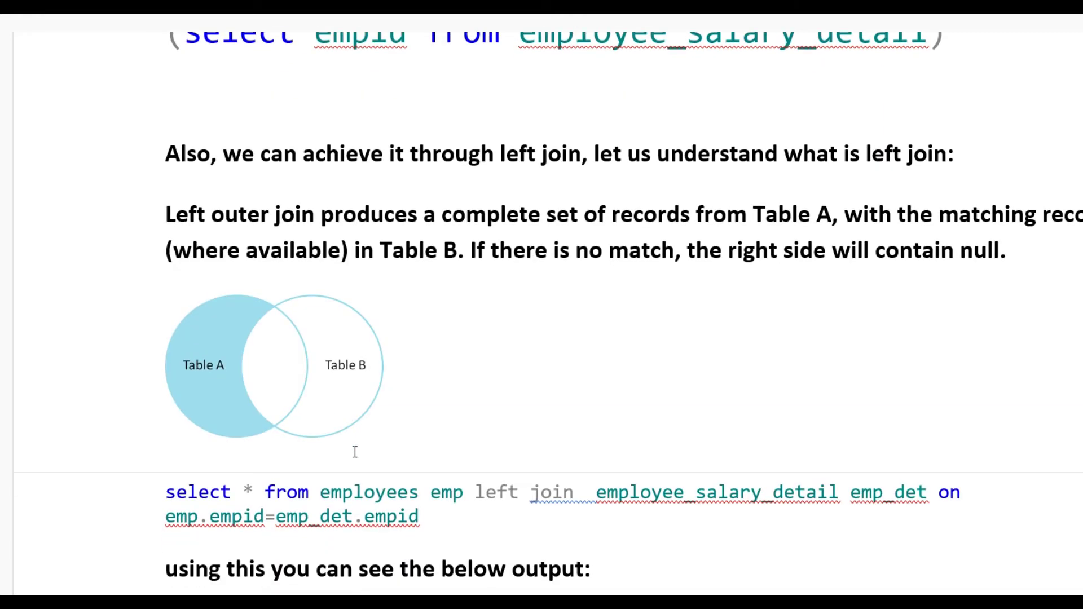
scroll(354, 452, down, 2)
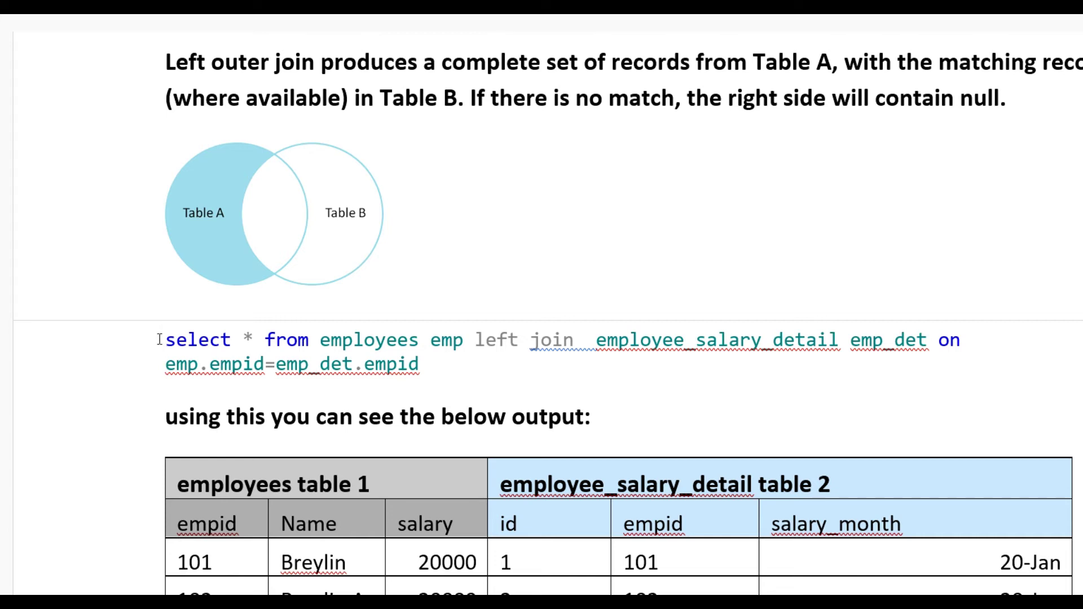
drag(163, 339, 432, 366)
Step: Copy the left join query and paste it on a new line below the NOT IN query
key(ctrl+c)
key(alt+Tab)
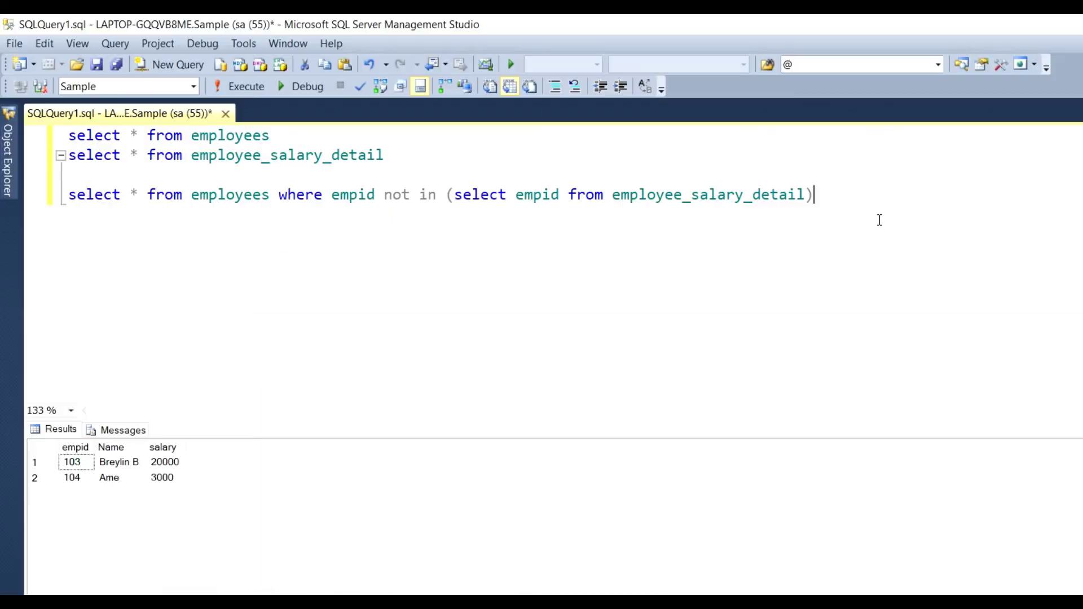
key(Return)
key(Return)
key(ctrl+v)
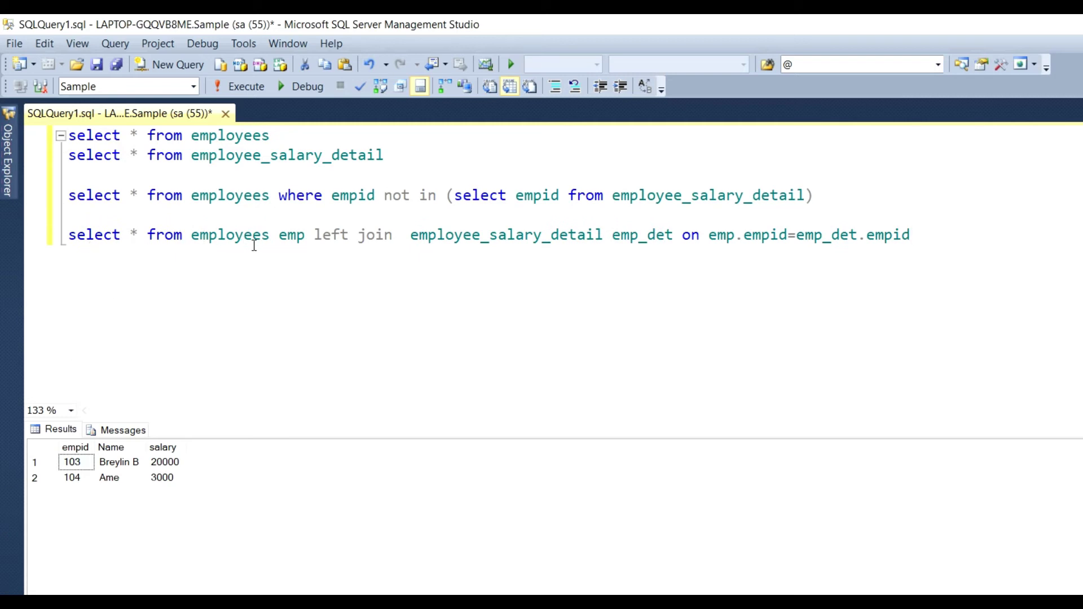
Step: Point out the left join keywords, employee_salary_detail, emp_det alias and emp.empid condition
click(296, 235)
drag(314, 234, 375, 235)
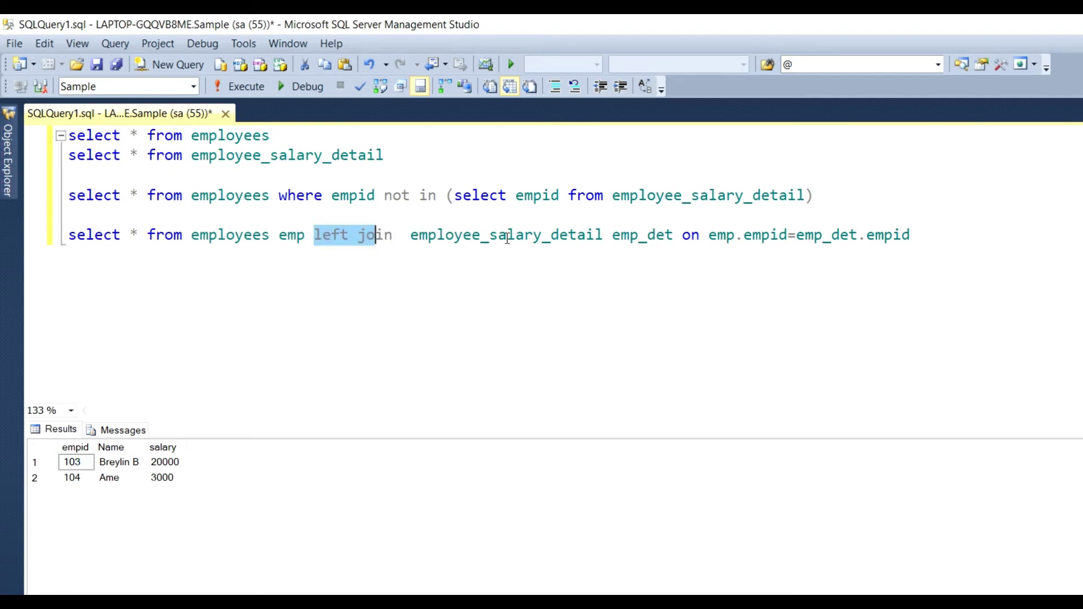
double_click(586, 235)
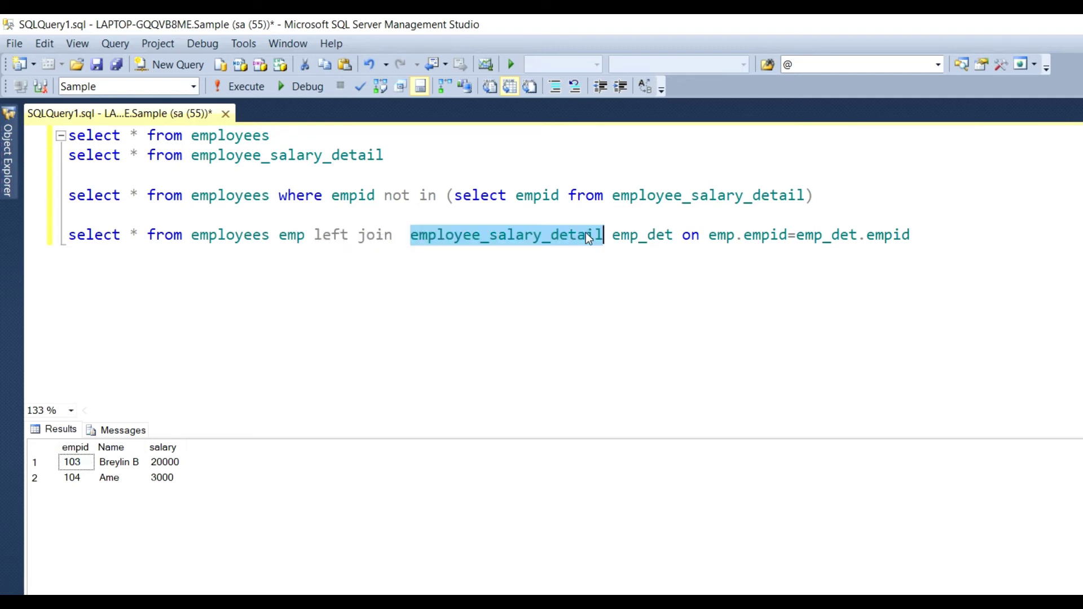
click(638, 235)
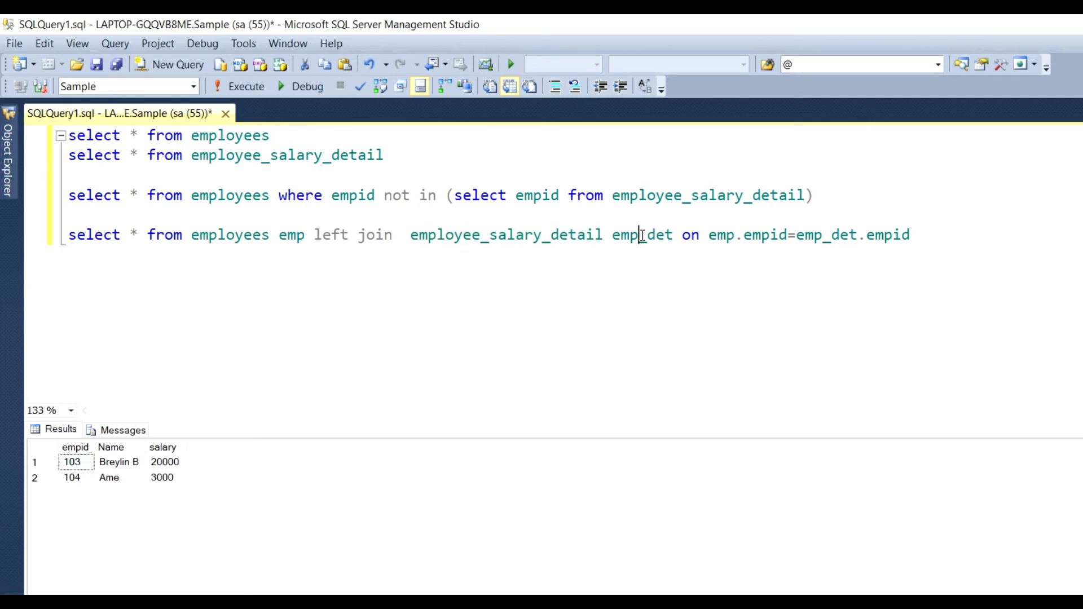
click(707, 235)
drag(707, 234, 779, 235)
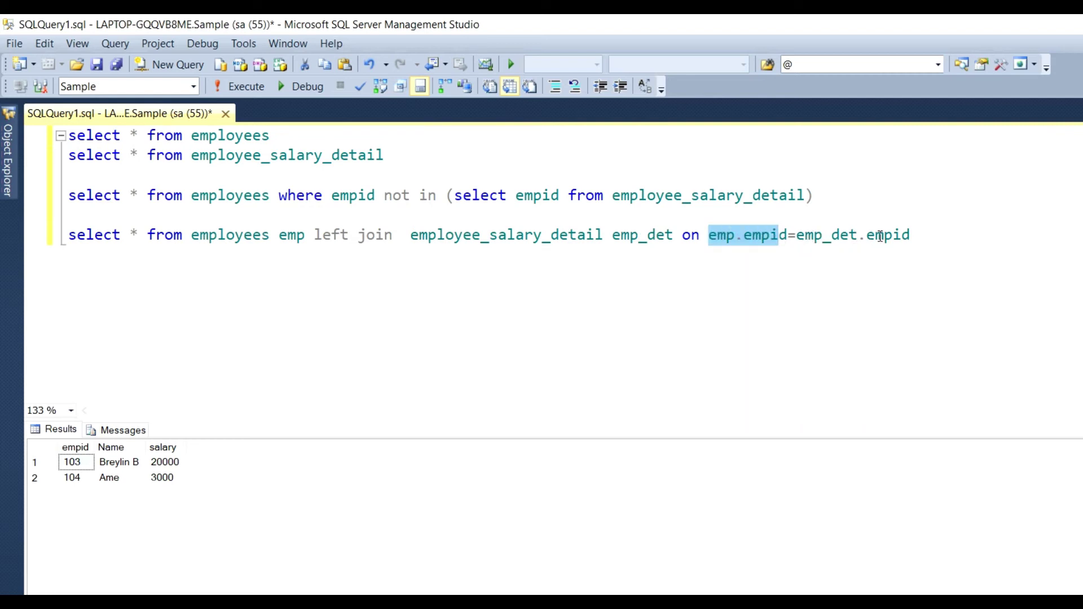
click(941, 243)
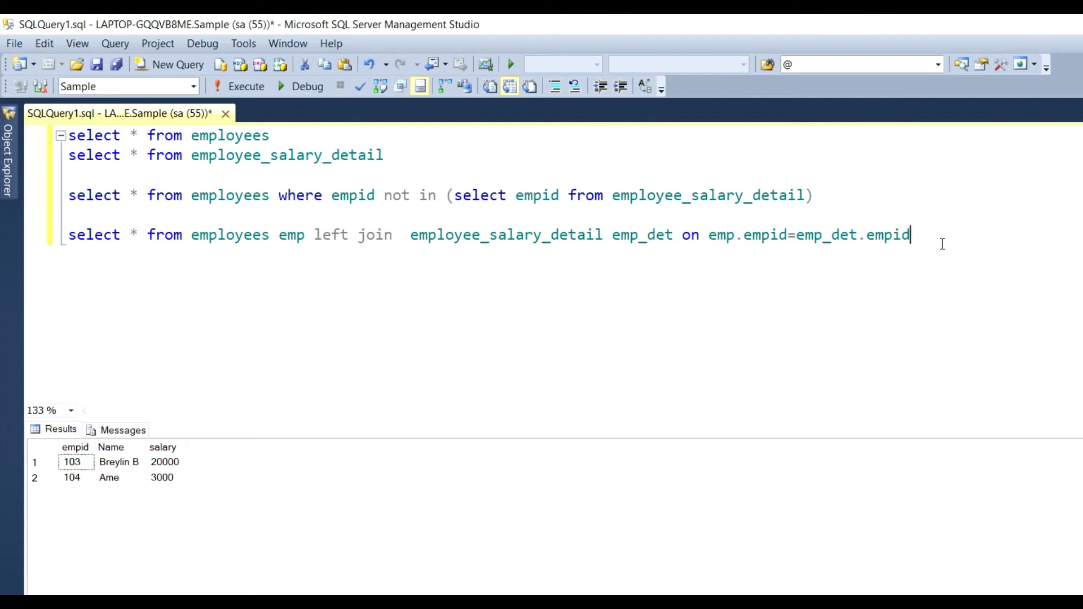
Step: Execute the left join, autofit salary_month, and highlight the employees' names and salaries
drag(931, 244, 66, 236)
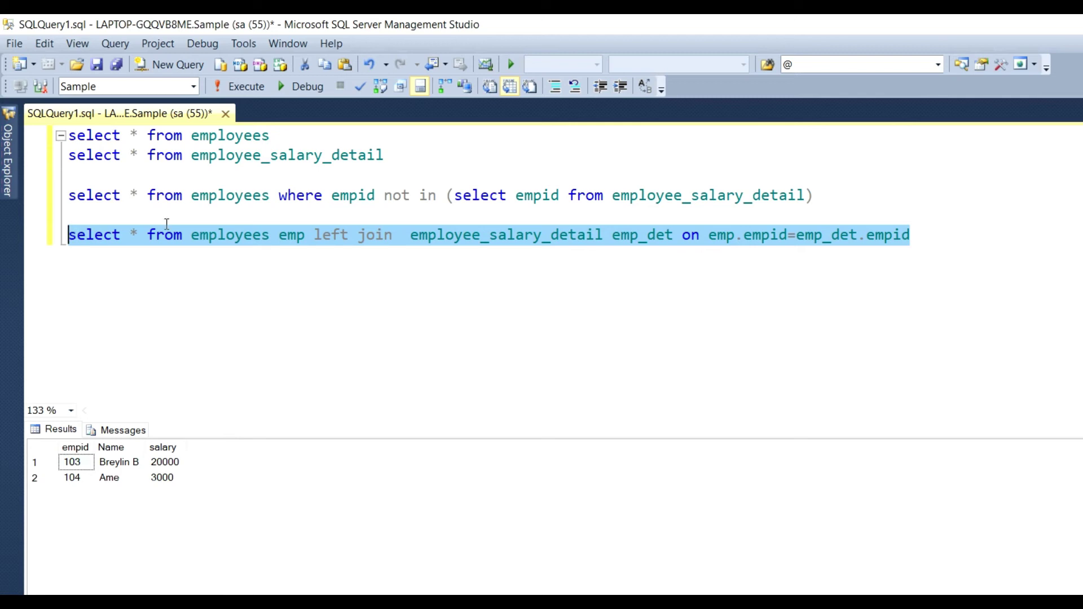
click(246, 86)
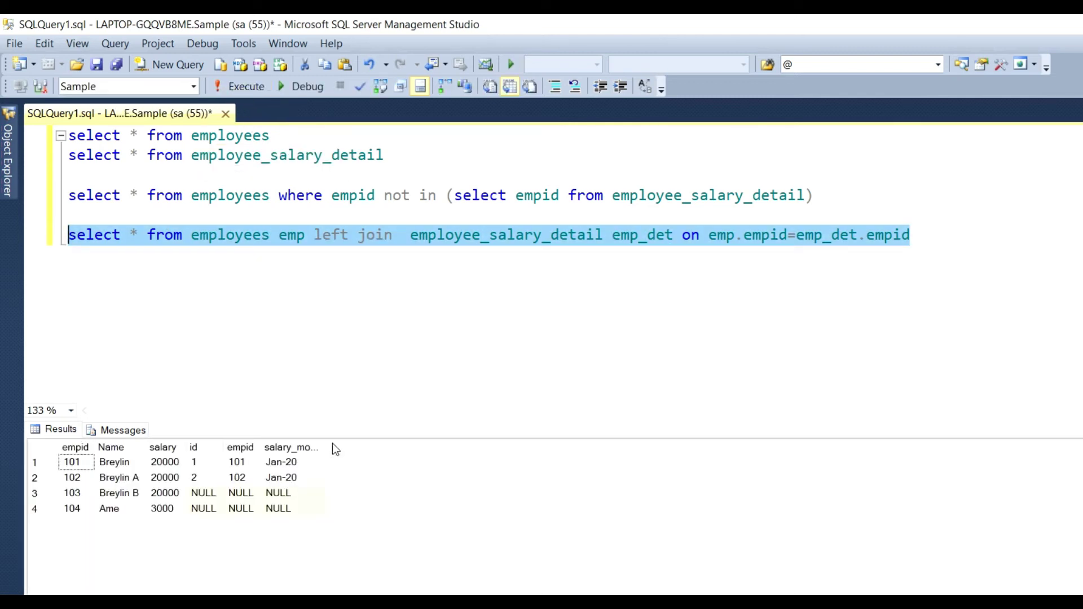
double_click(323, 448)
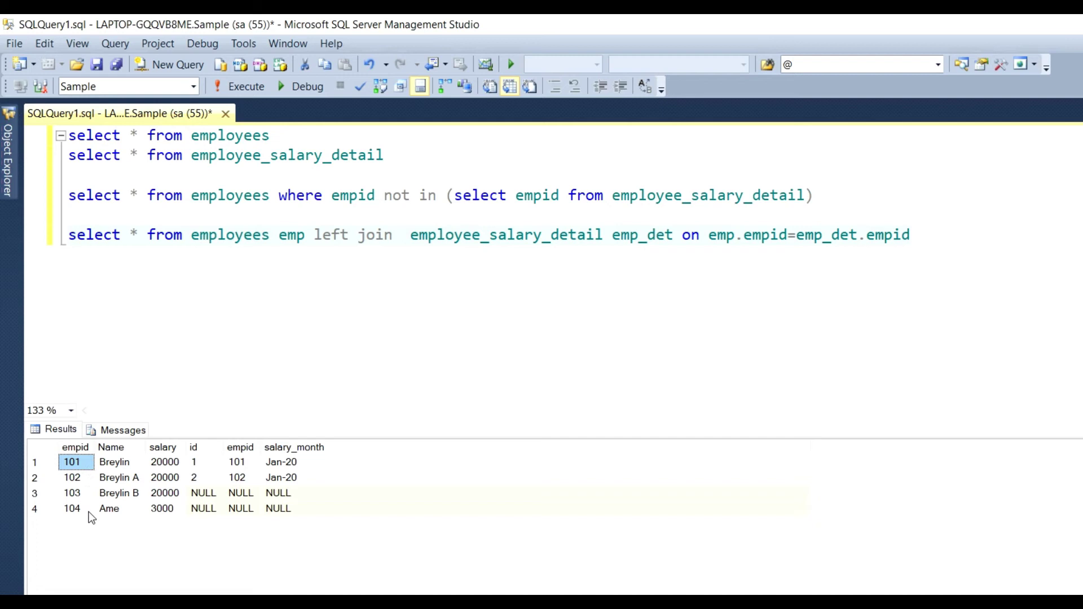
drag(119, 462, 156, 510)
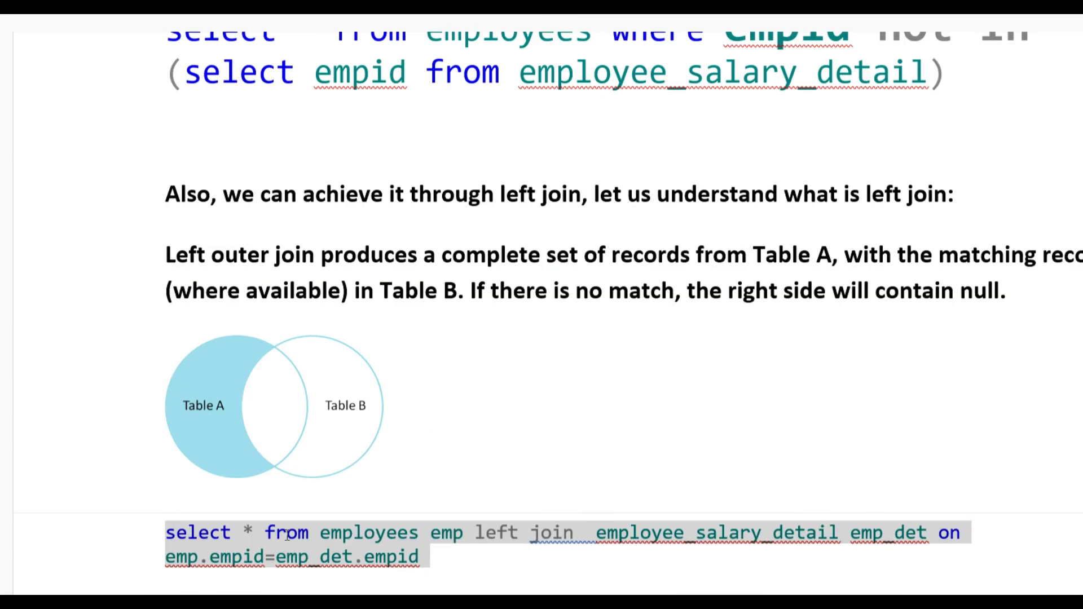
scroll(289, 534, up, 5)
scroll(339, 423, up, 3)
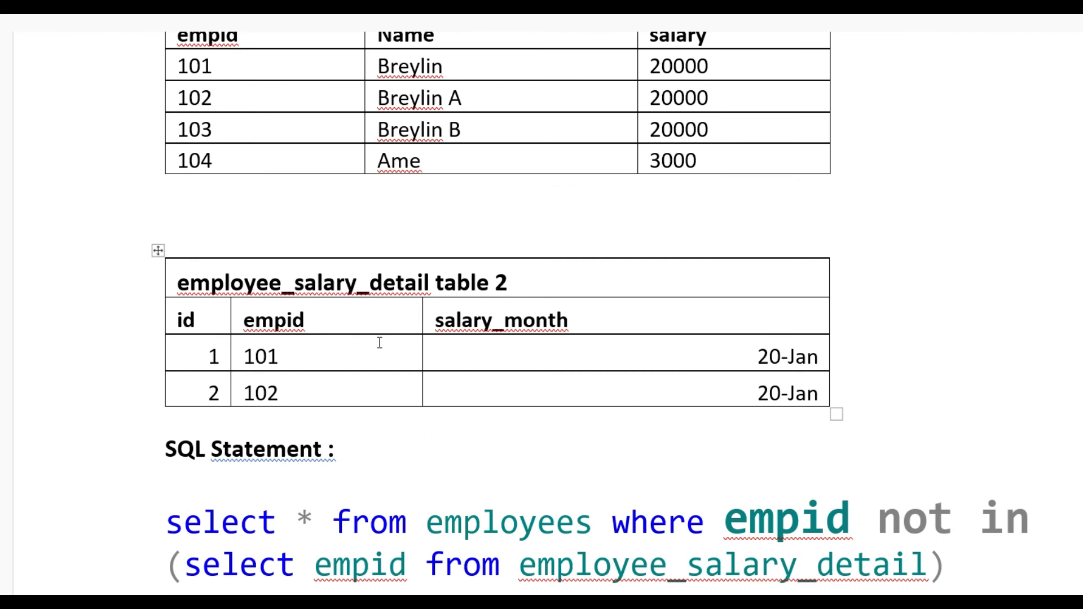
Step: Click in the Word document showing the employee tables and NOT IN statement
click(349, 380)
key(alt+Tab)
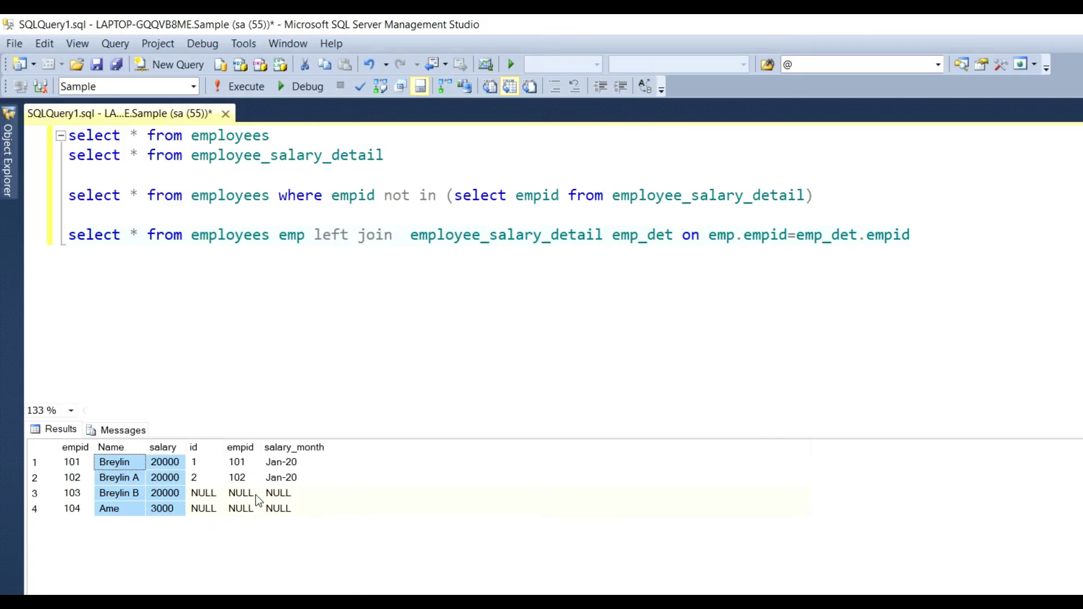
click(207, 493)
drag(250, 509, 276, 509)
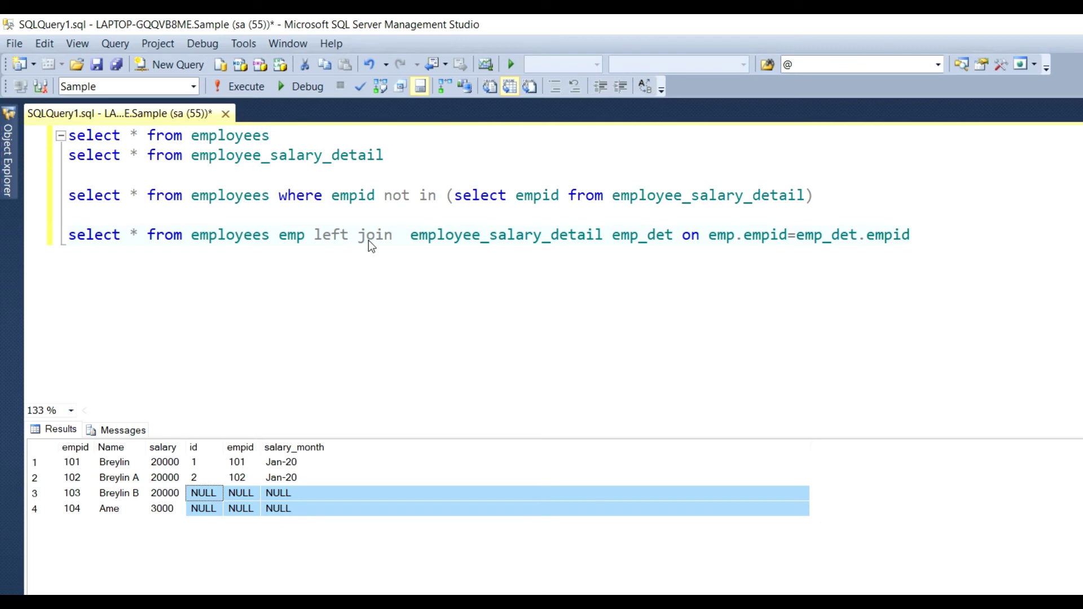
click(312, 506)
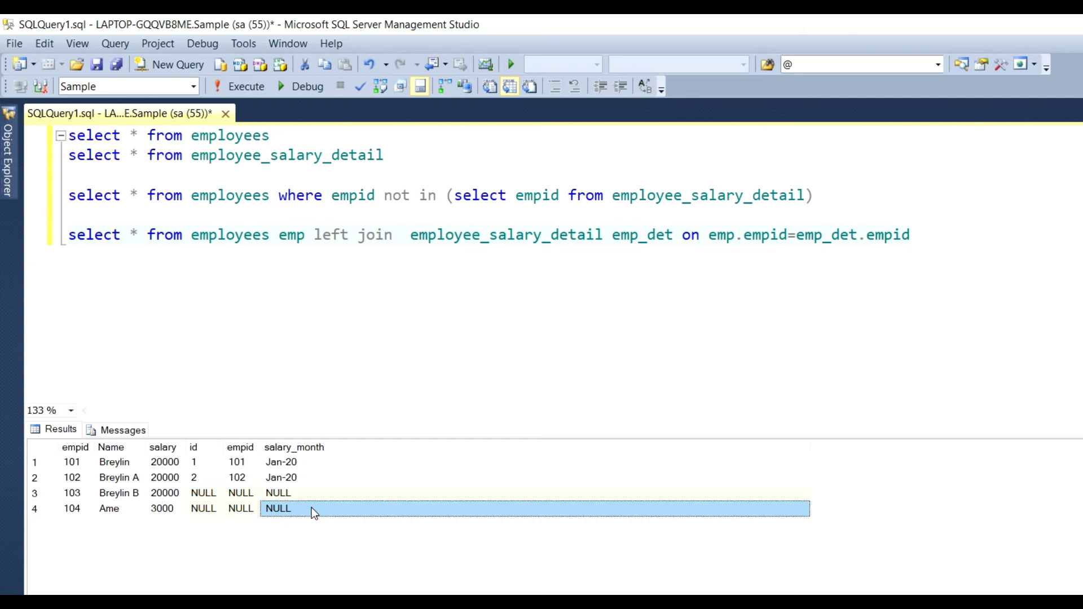
click(276, 493)
drag(276, 493, 271, 513)
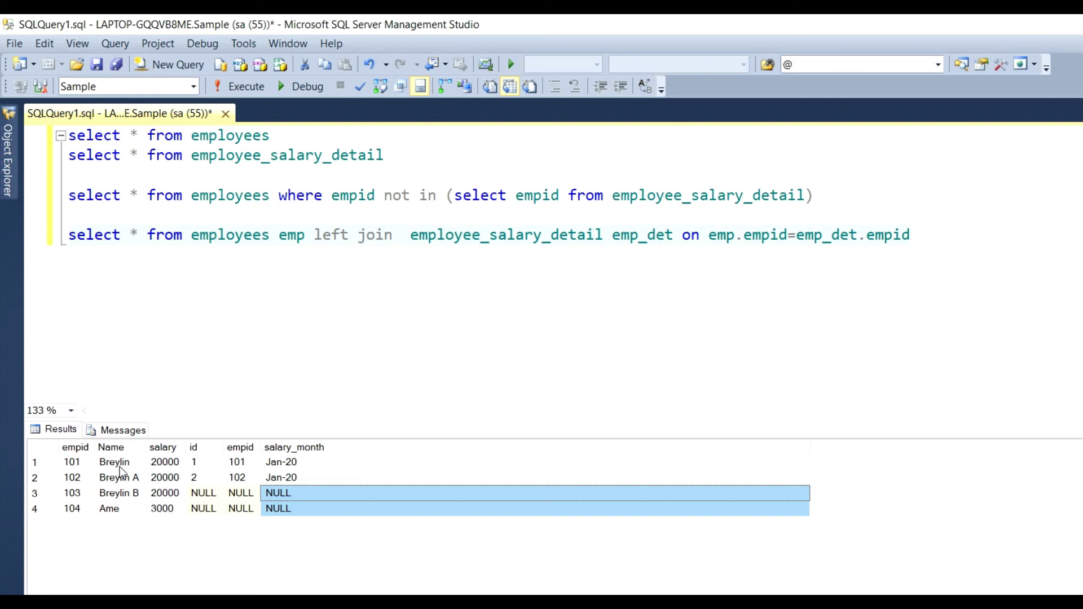
click(268, 478)
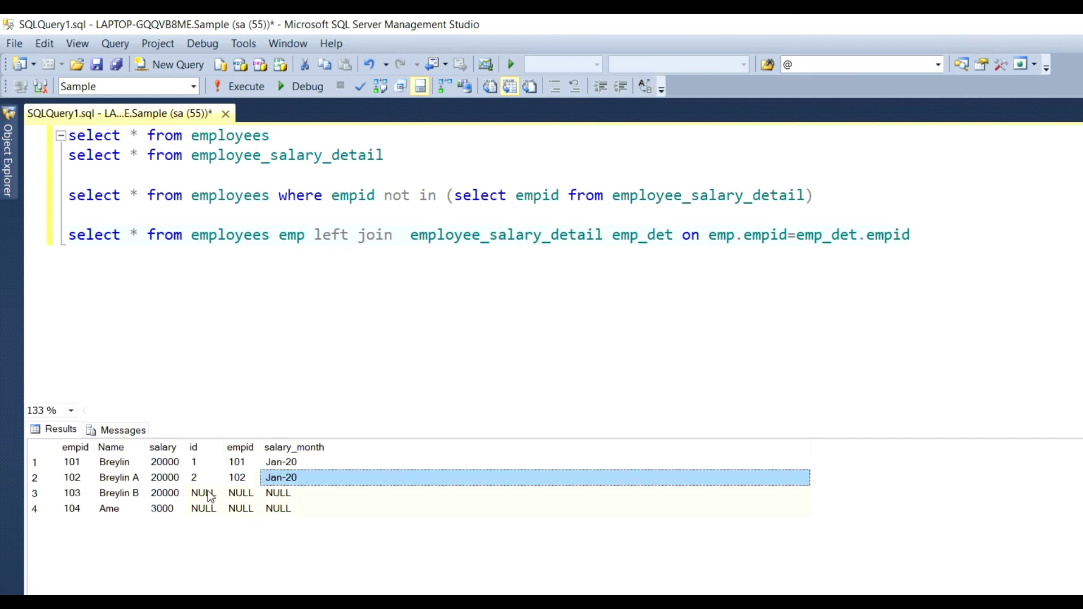
drag(203, 492, 282, 512)
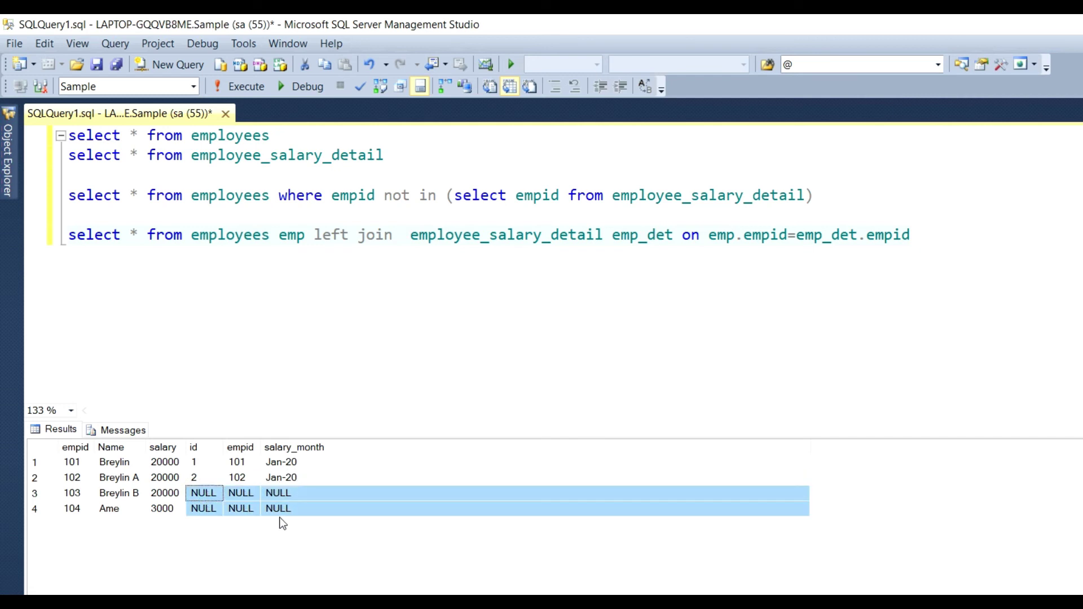
click(210, 493)
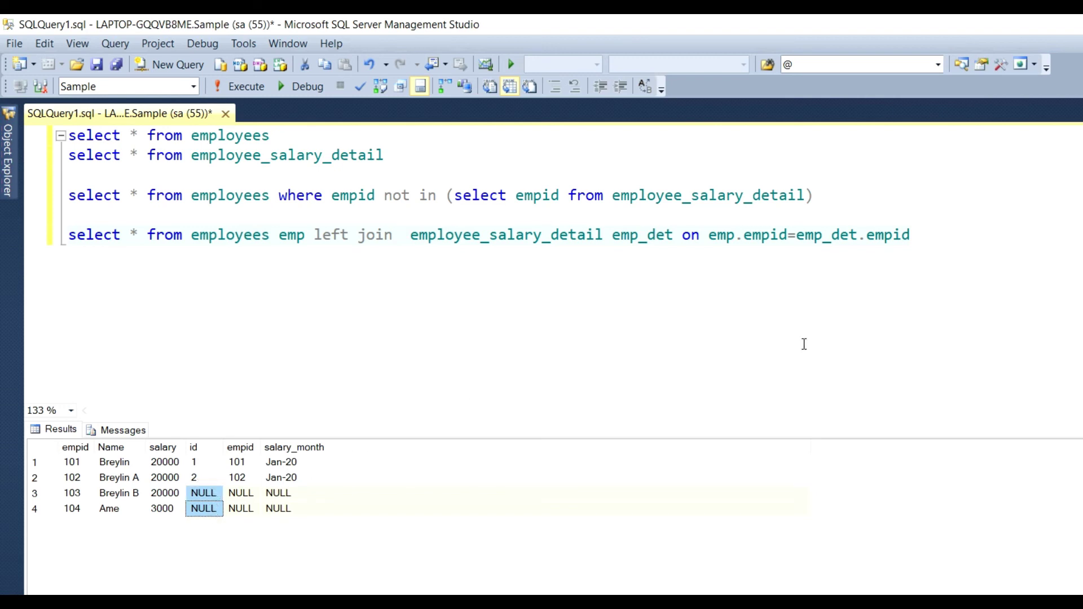
click(938, 243)
Step: Add 'where emp_det.empid is null' below the left join, using IntelliSense for alias and column
key(Return)
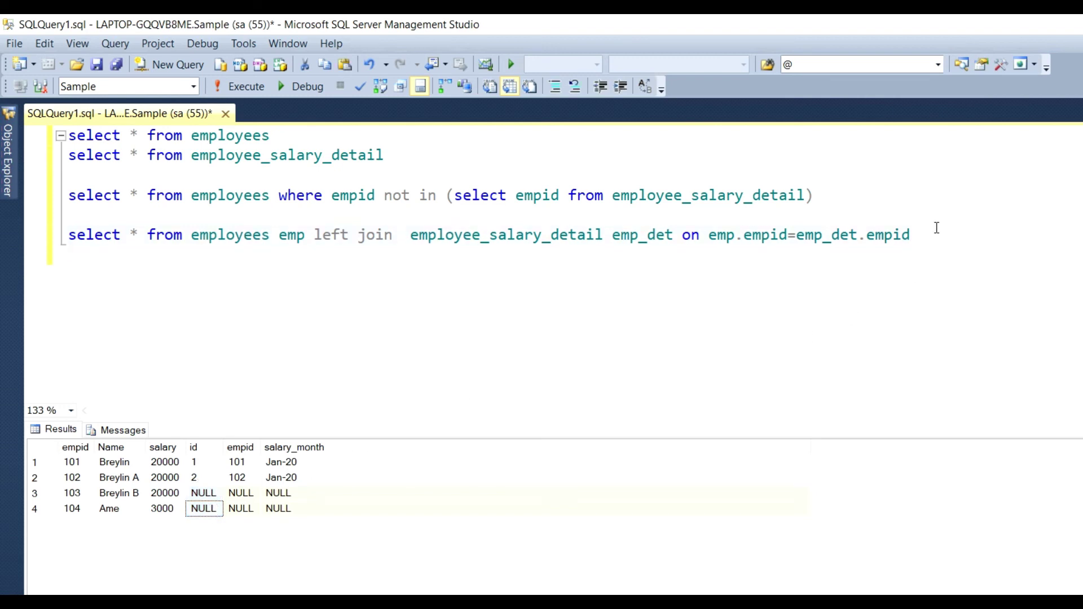
text(where )
text(emp)
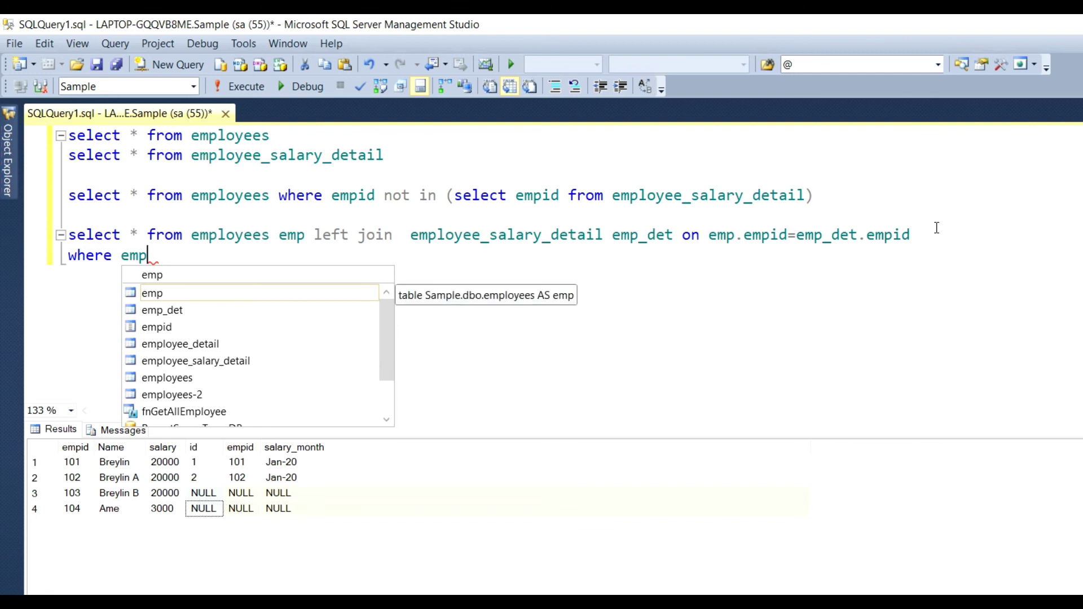
key(Down)
key(Tab)
text(.)
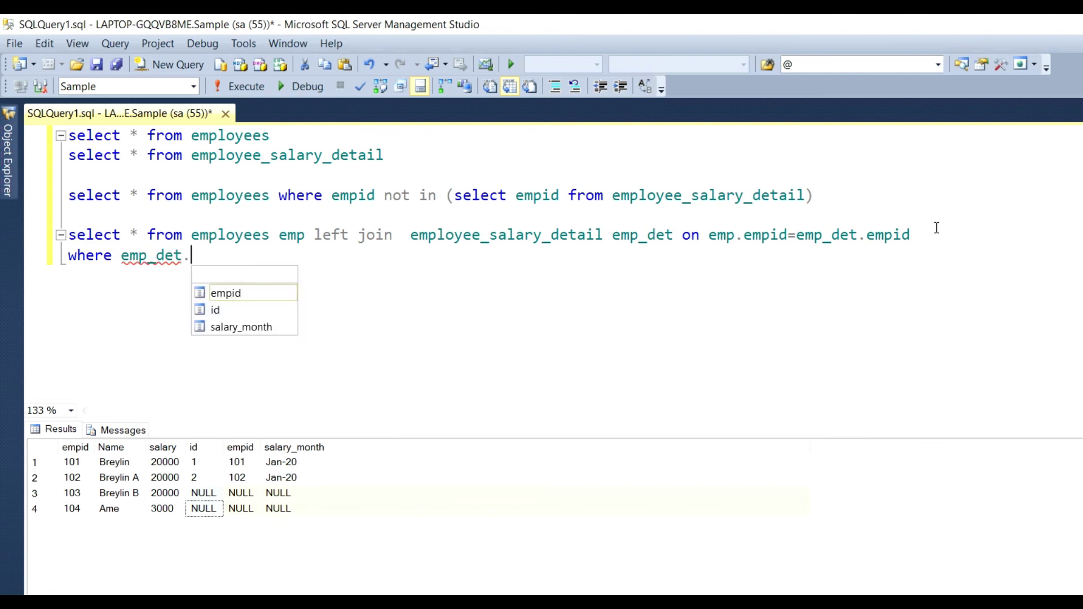
text(emp)
key(Tab)
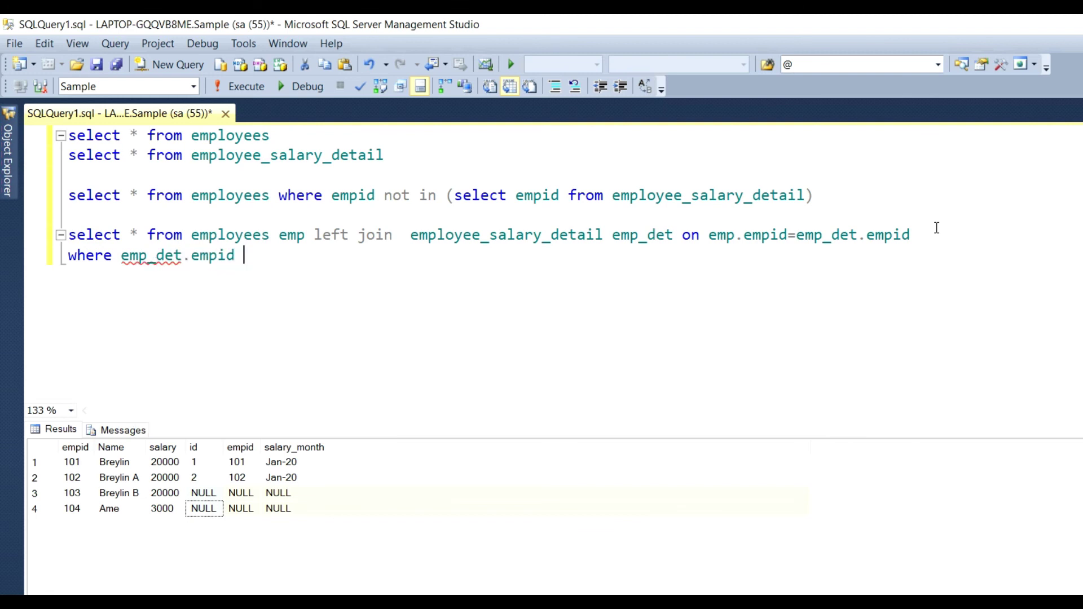
text(is null)
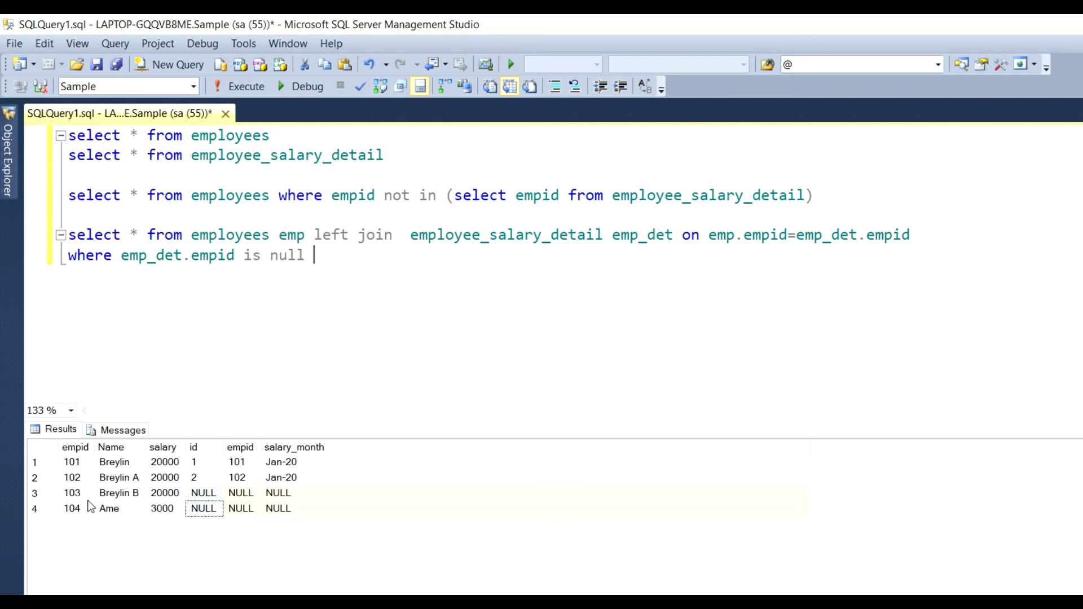
Step: Highlight employees 103 and 104 in the results and select the filtered query
drag(75, 493, 75, 507)
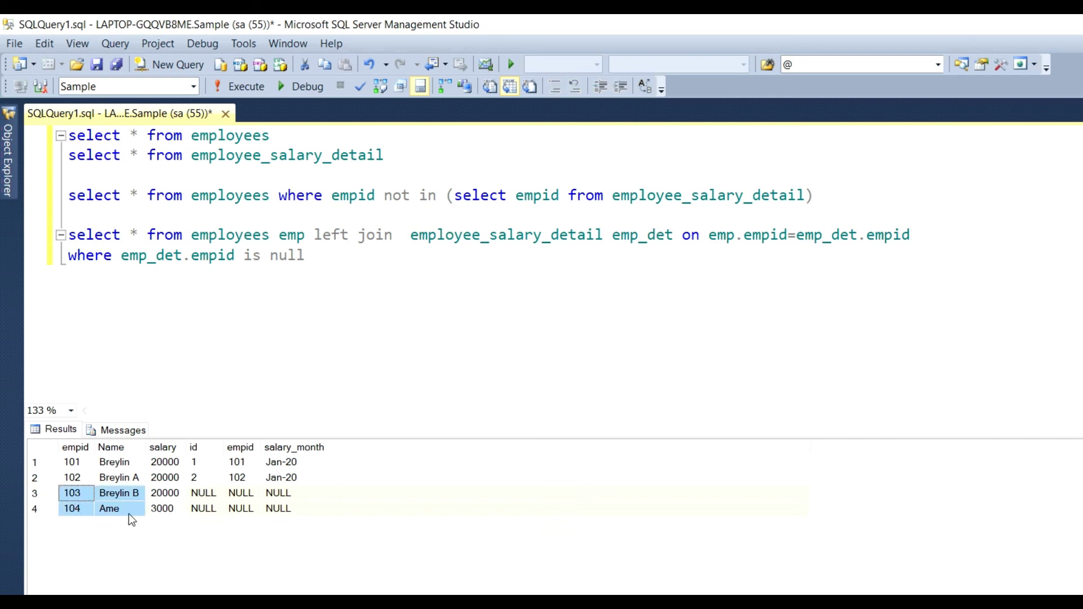
click(251, 362)
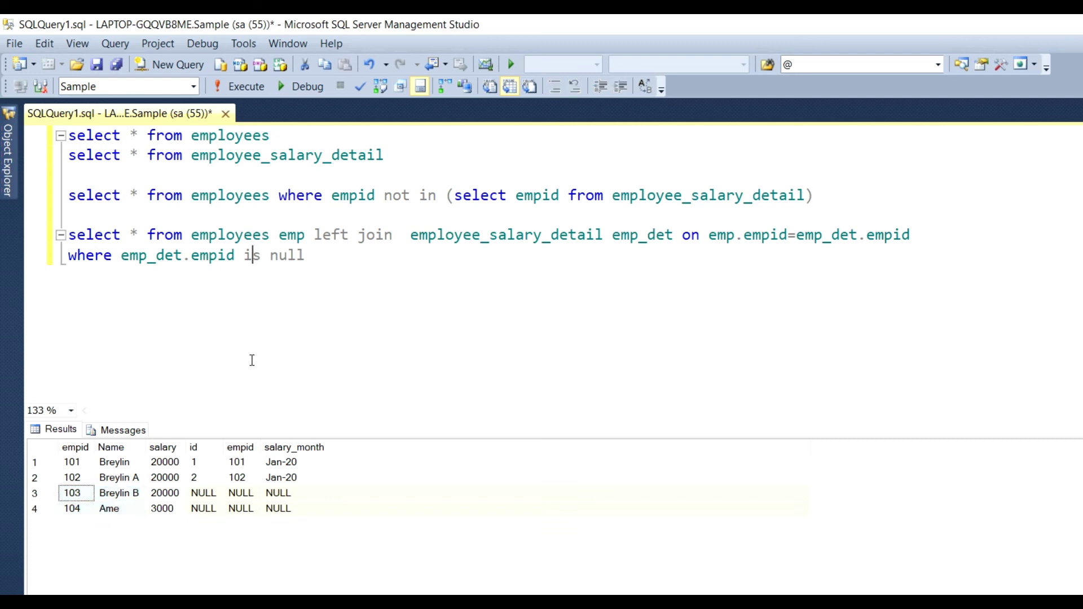
mouse_move(313, 255)
mouse_down()
mouse_move(189, 256)
mouse_move(69, 236)
mouse_up()
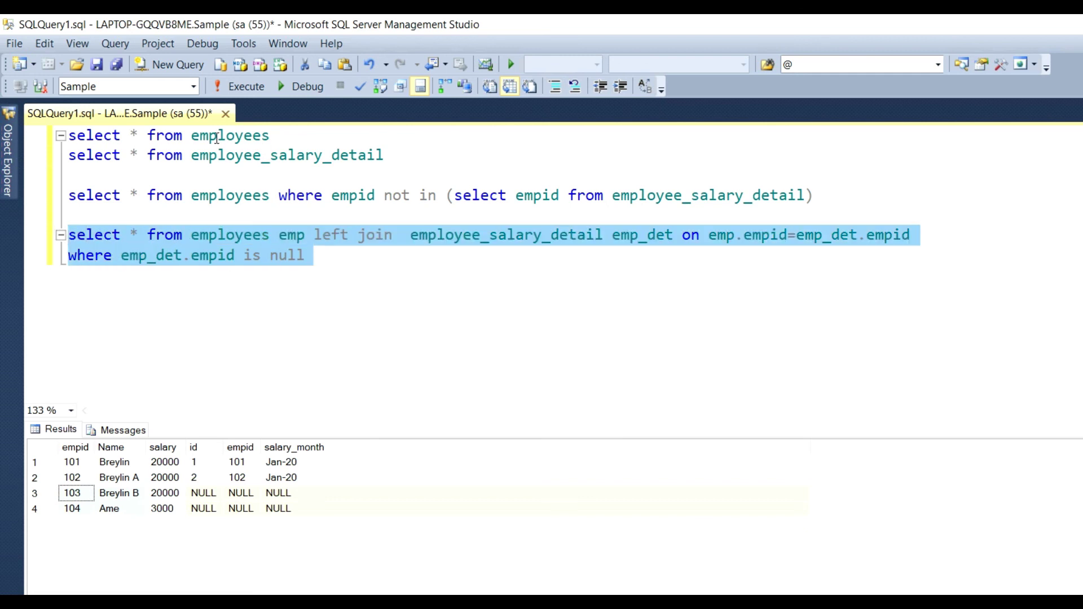
Step: Execute the filtered left join for employees 103 and 104, then return to Word
click(246, 86)
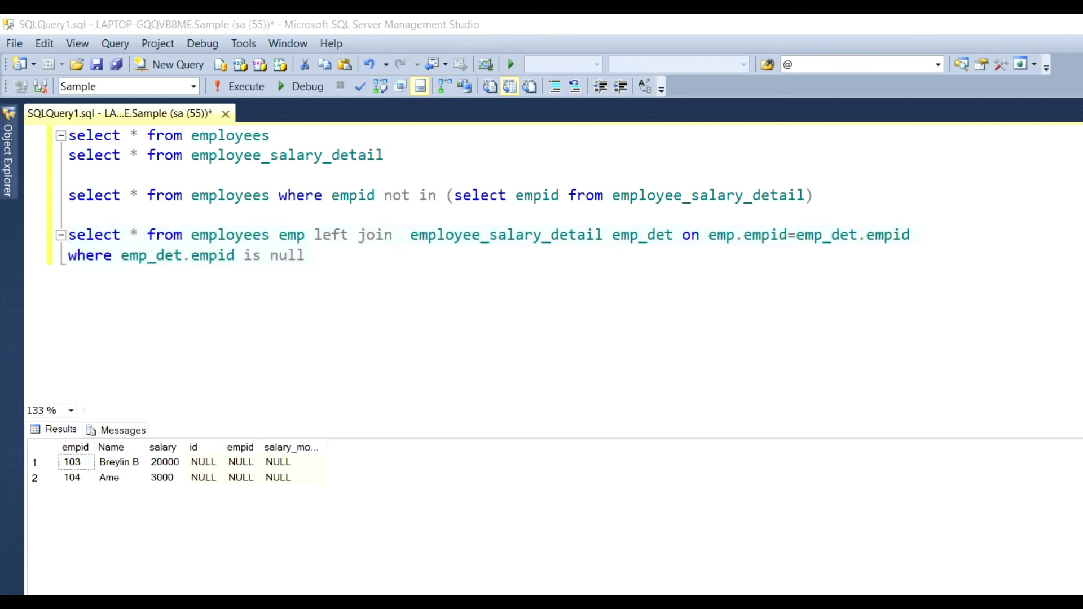
key(alt+Tab)
scroll(100, 528, down, 5)
scroll(100, 528, down, 5)
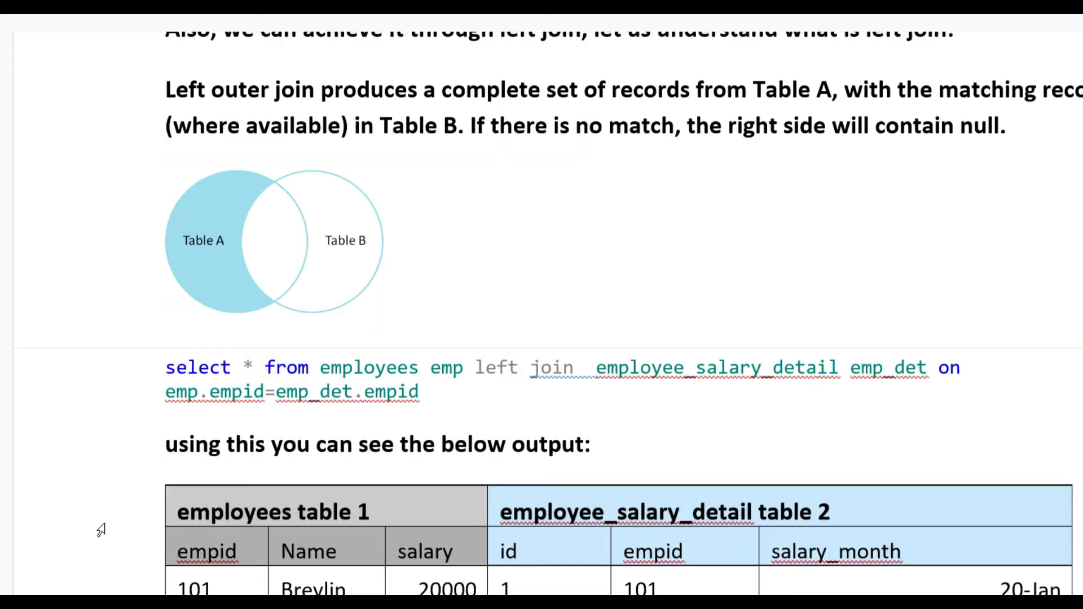
scroll(100, 527, down, 5)
scroll(99, 528, down, 4)
scroll(100, 528, up, 2)
scroll(101, 529, up, 5)
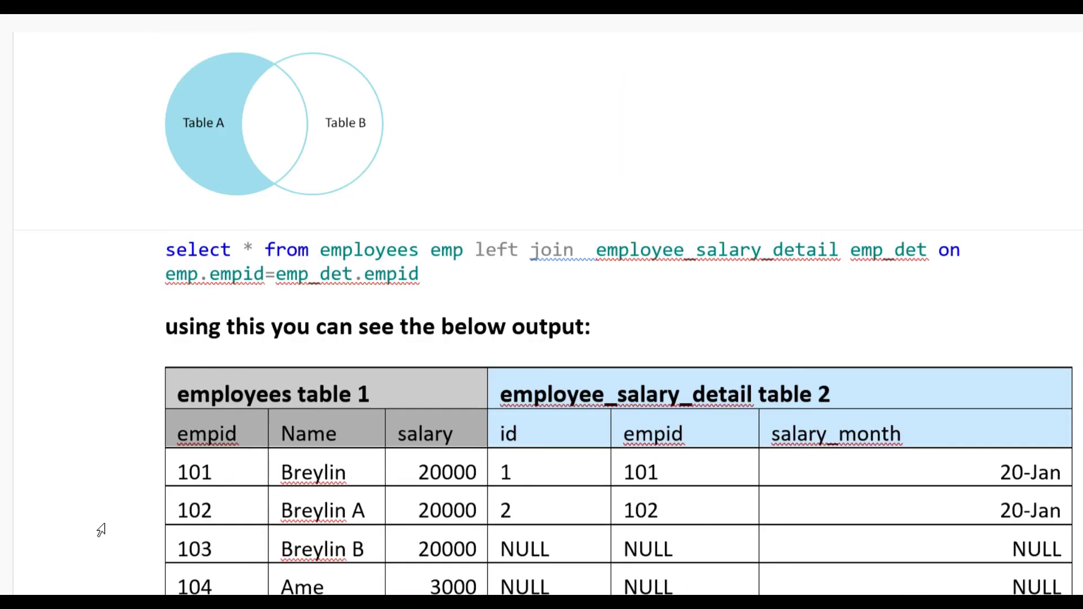
scroll(100, 530, down, 3)
scroll(99, 531, down, 2)
scroll(110, 562, up, 1)
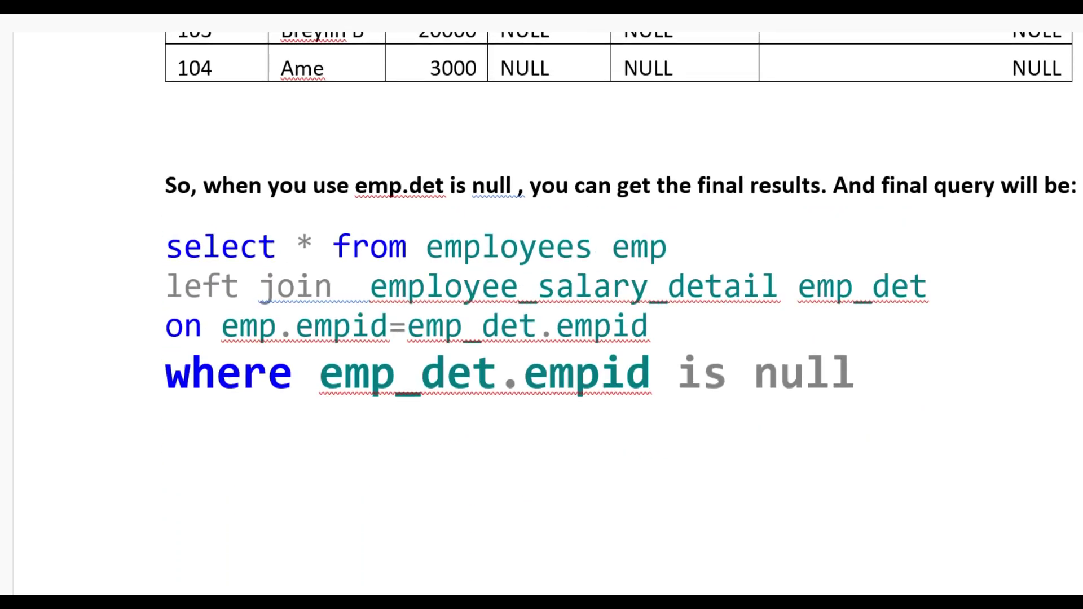
Step: Return to the SSMS query window and deselect the editor text
key(alt+Tab)
click(319, 302)
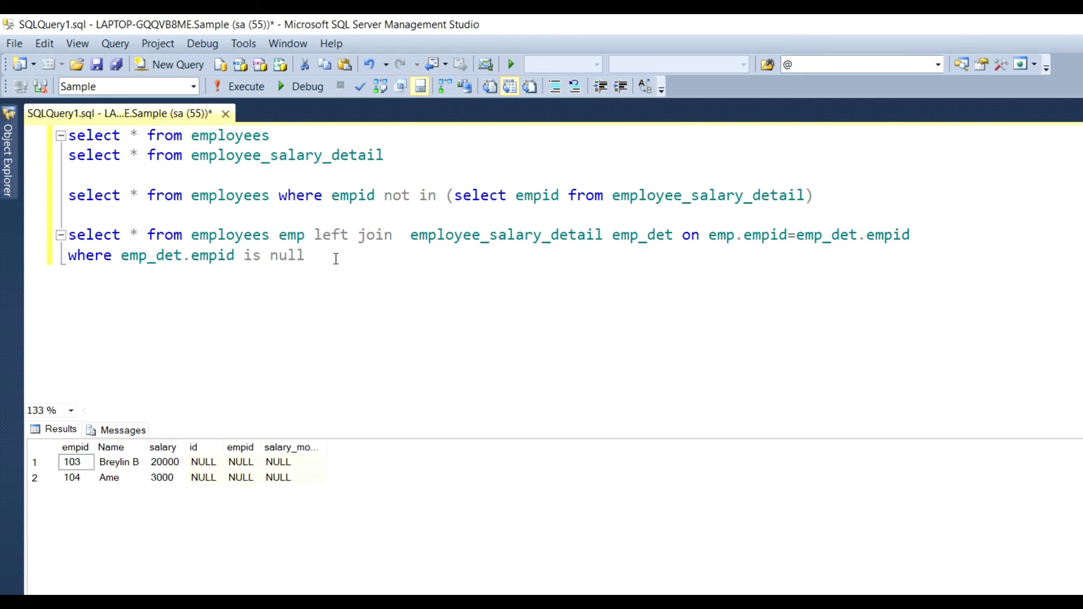
drag(315, 255, 59, 234)
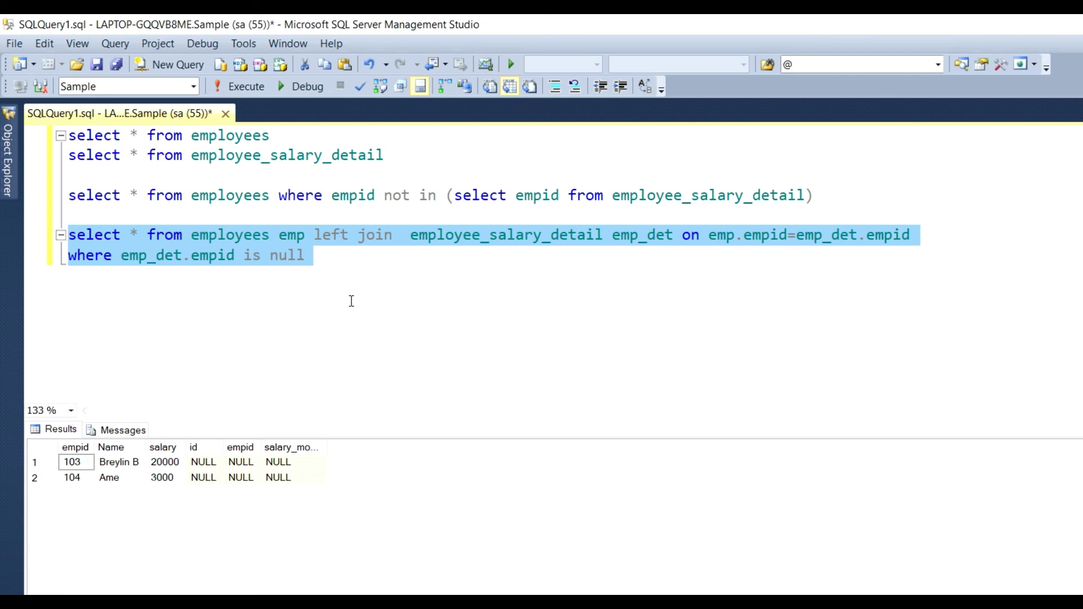
click(367, 288)
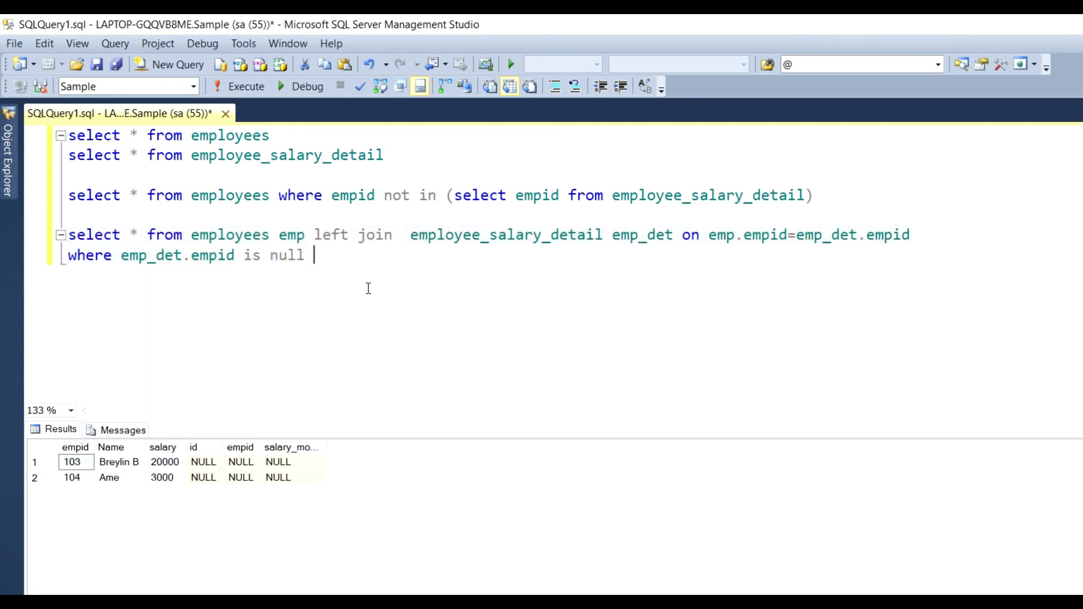